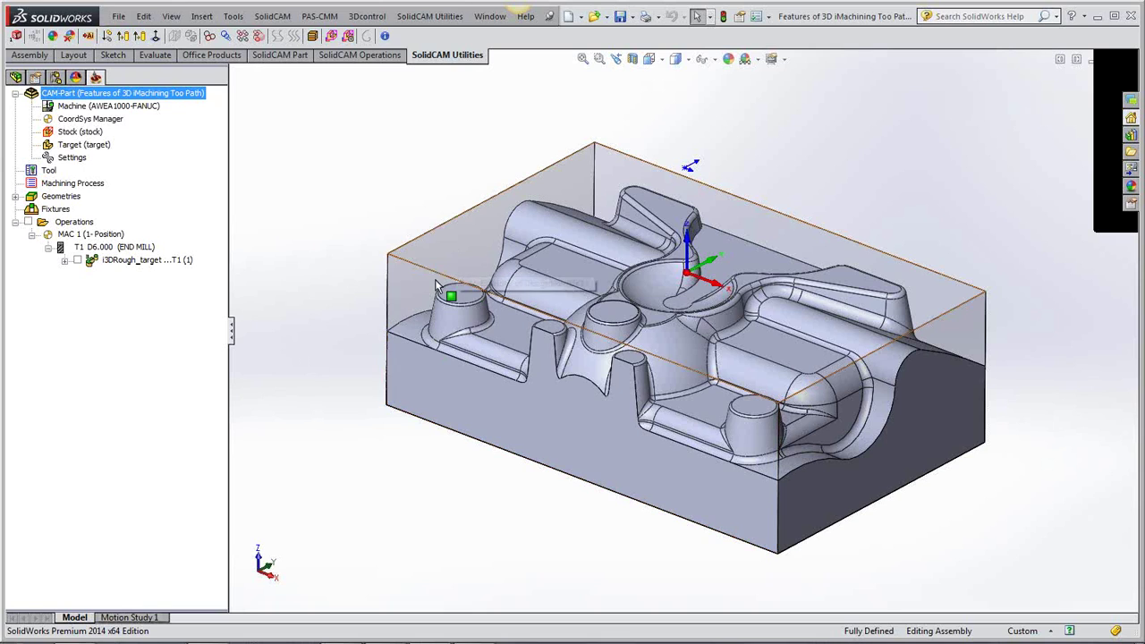
# Open the i3DRough_target operation under MAC 1 for editing
pyautogui.click(451, 386)
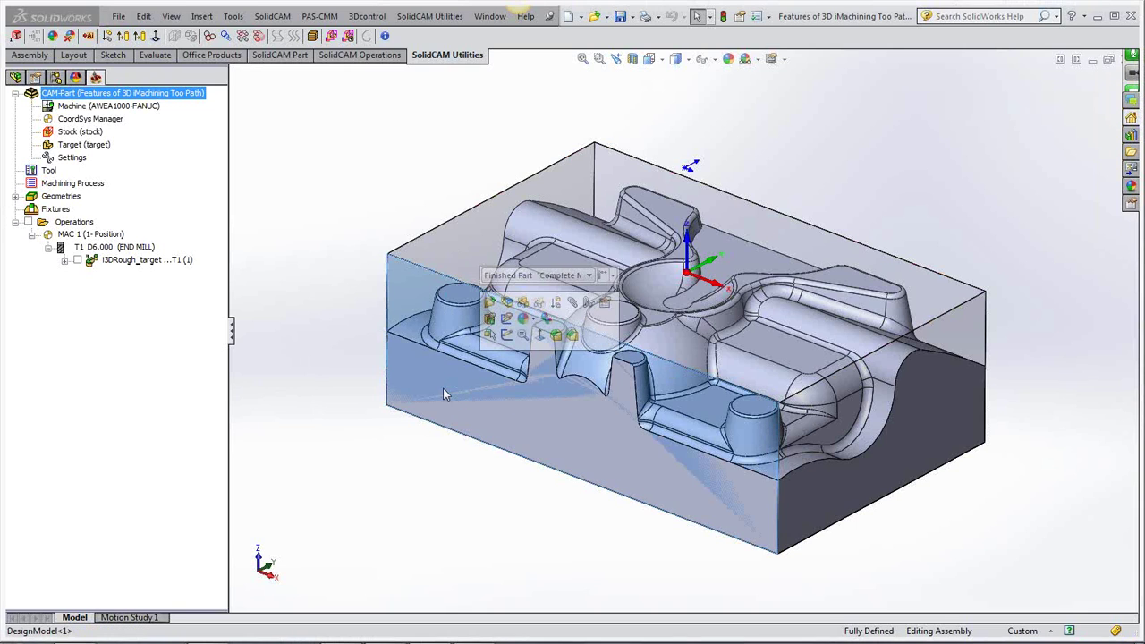
pyautogui.click(391, 438)
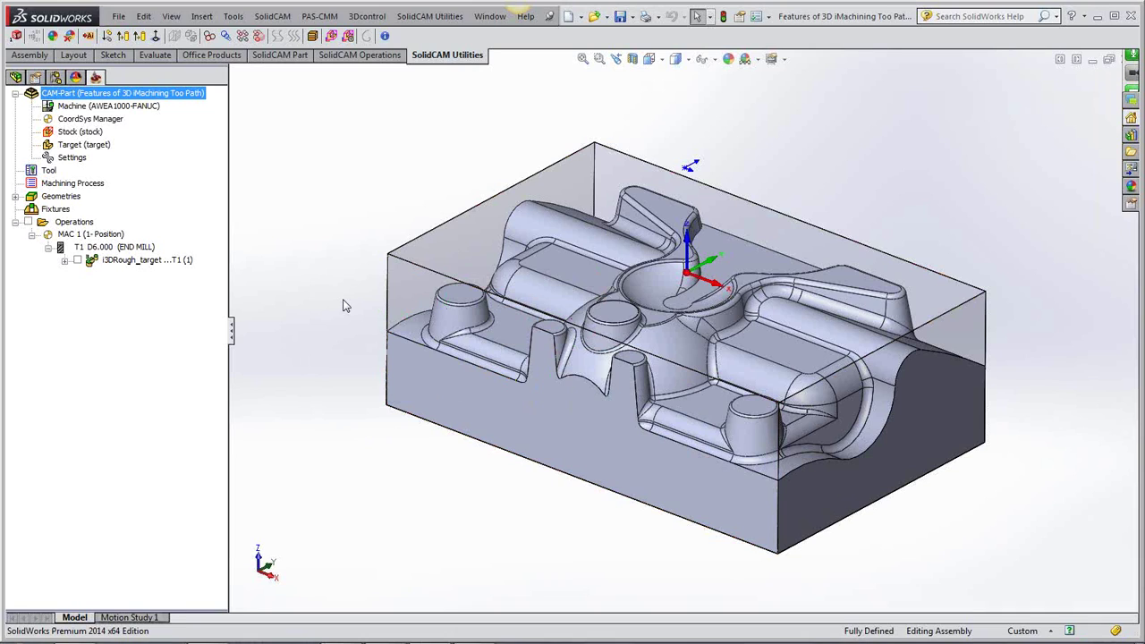
pyautogui.click(133, 260)
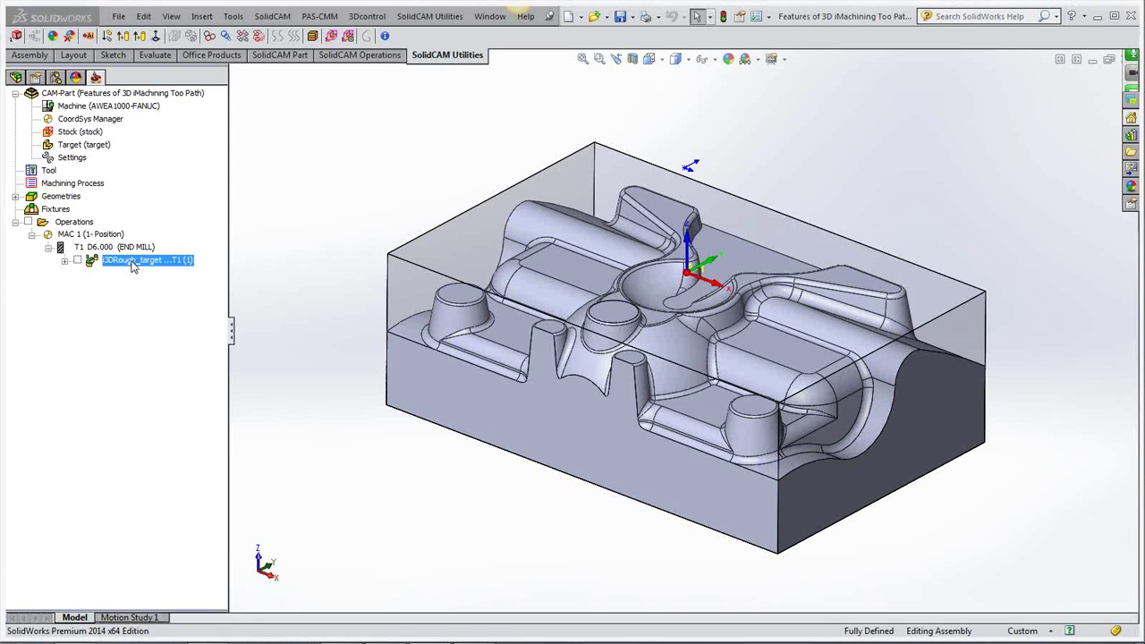
pyautogui.doubleClick(132, 261)
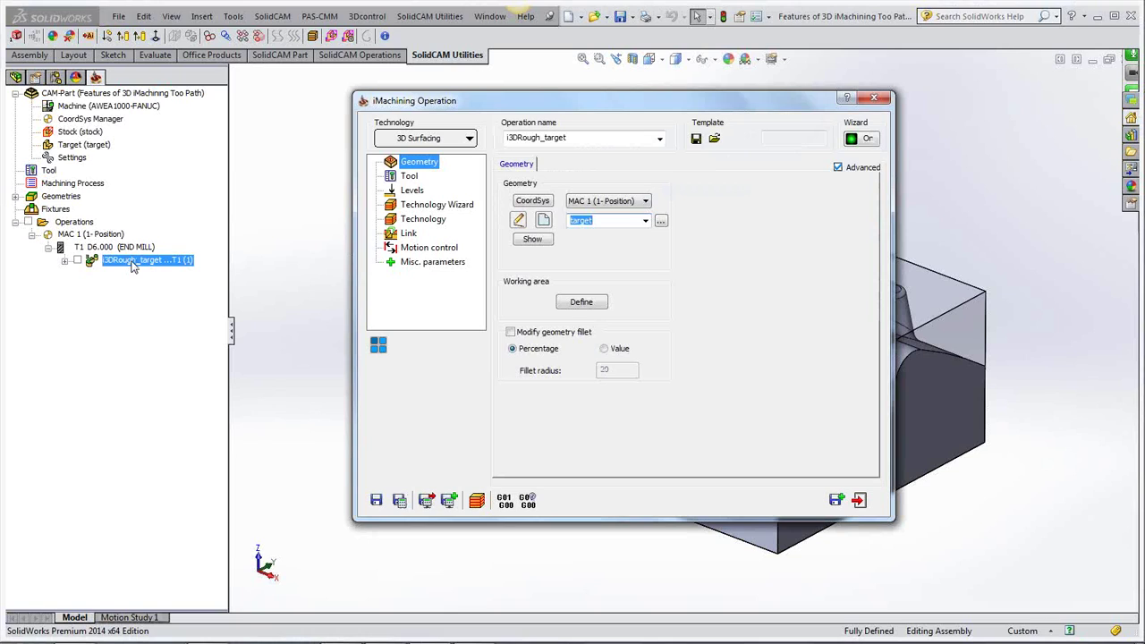
# Check which technology types are available for the iMachining operation
pyautogui.click(469, 140)
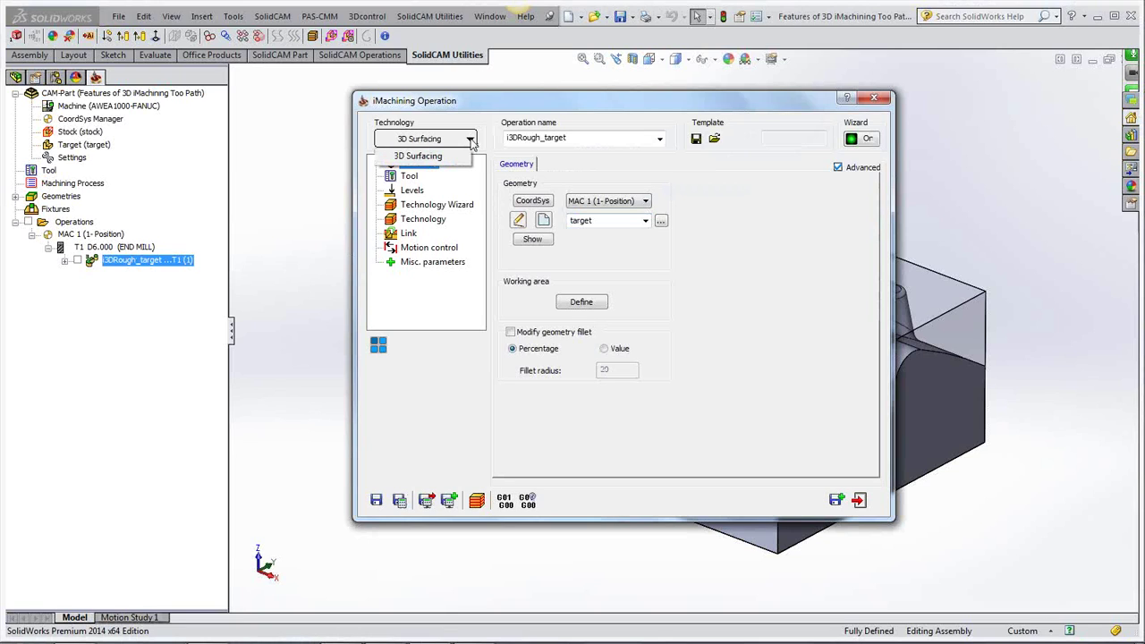
pyautogui.click(469, 140)
pyautogui.click(469, 140)
pyautogui.click(491, 128)
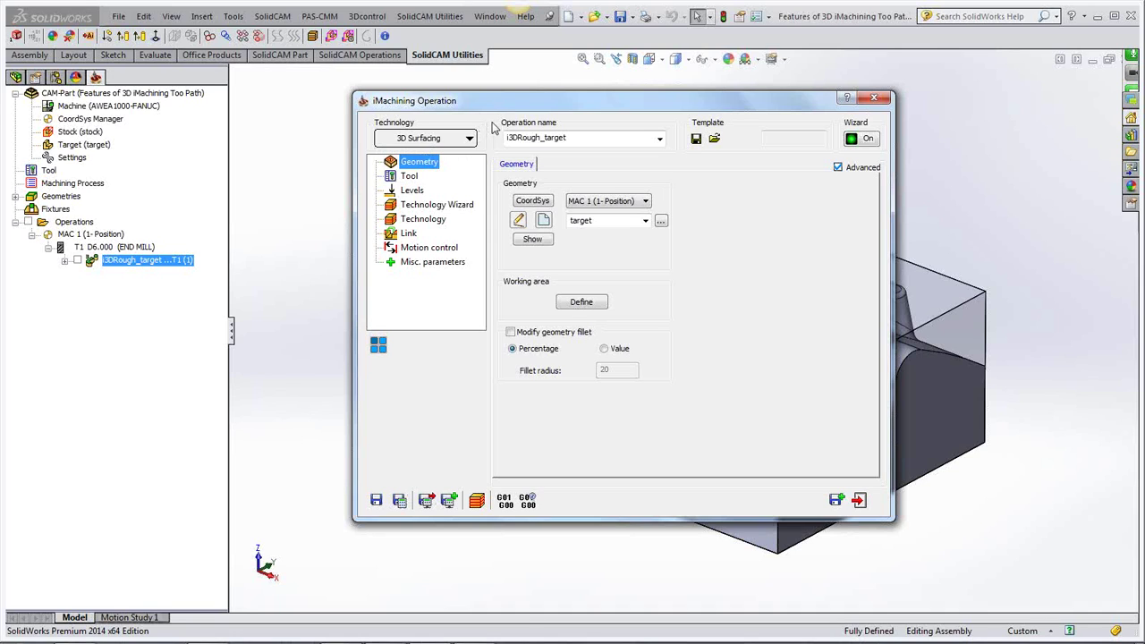
# Move the operation dialog clear of the model and preview the target geometry assigned to the operation
pyautogui.moveTo(614, 102); pyautogui.dragTo(527, 96)
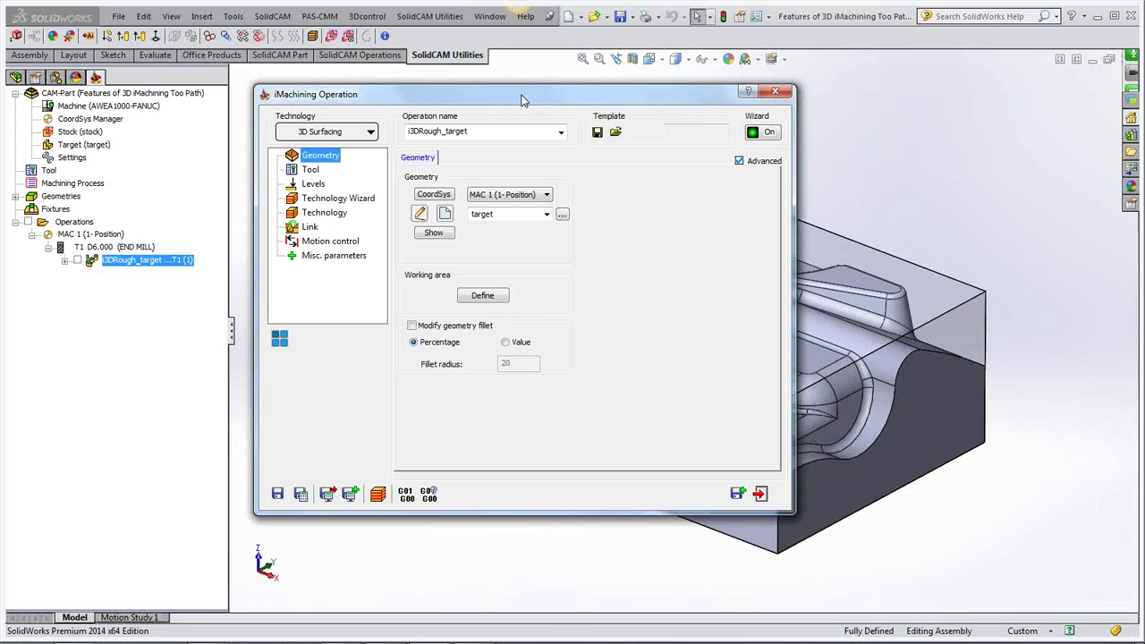
pyautogui.moveTo(510, 97)
pyautogui.mouseDown()
pyautogui.moveTo(541, 96)
pyautogui.moveTo(497, 94)
pyautogui.mouseUp()
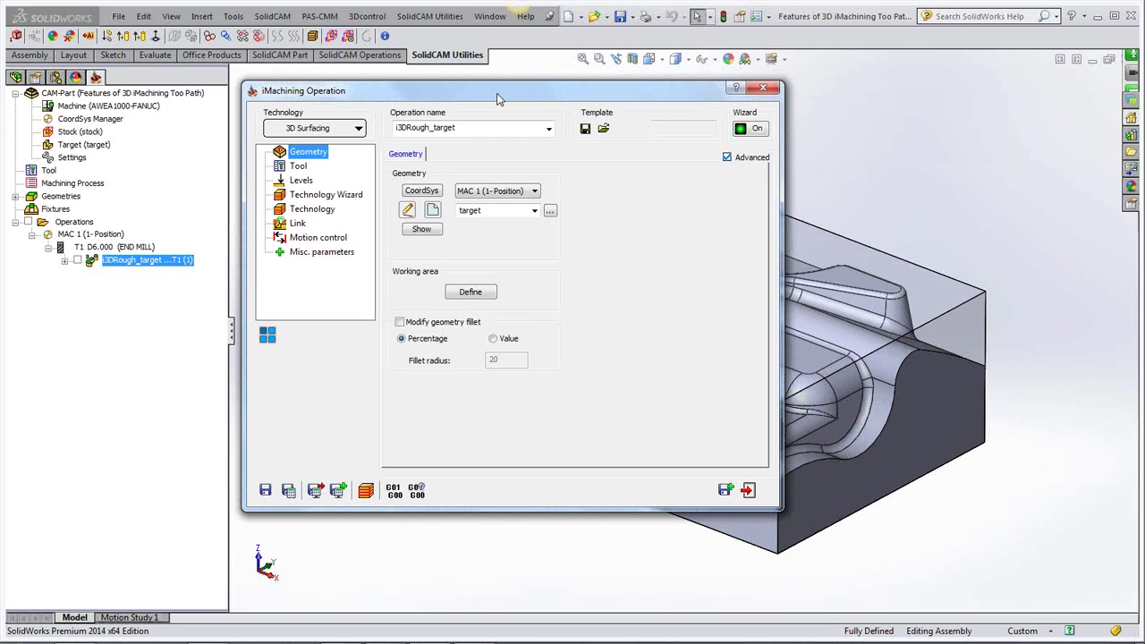
pyautogui.doubleClick(497, 95)
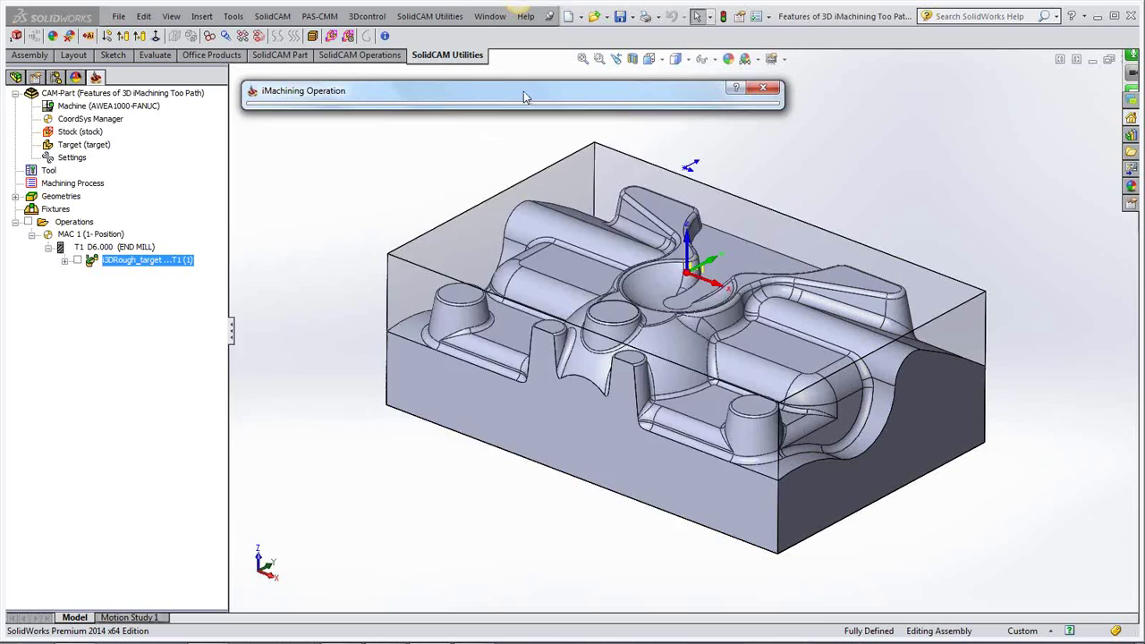
pyautogui.doubleClick(524, 91)
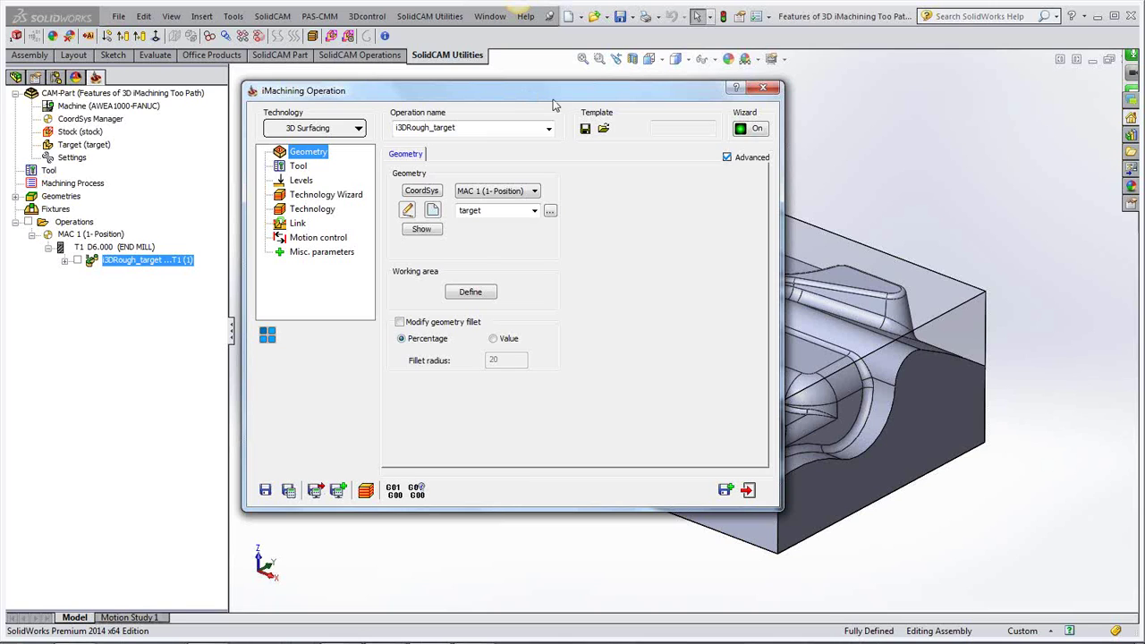
pyautogui.click(423, 230)
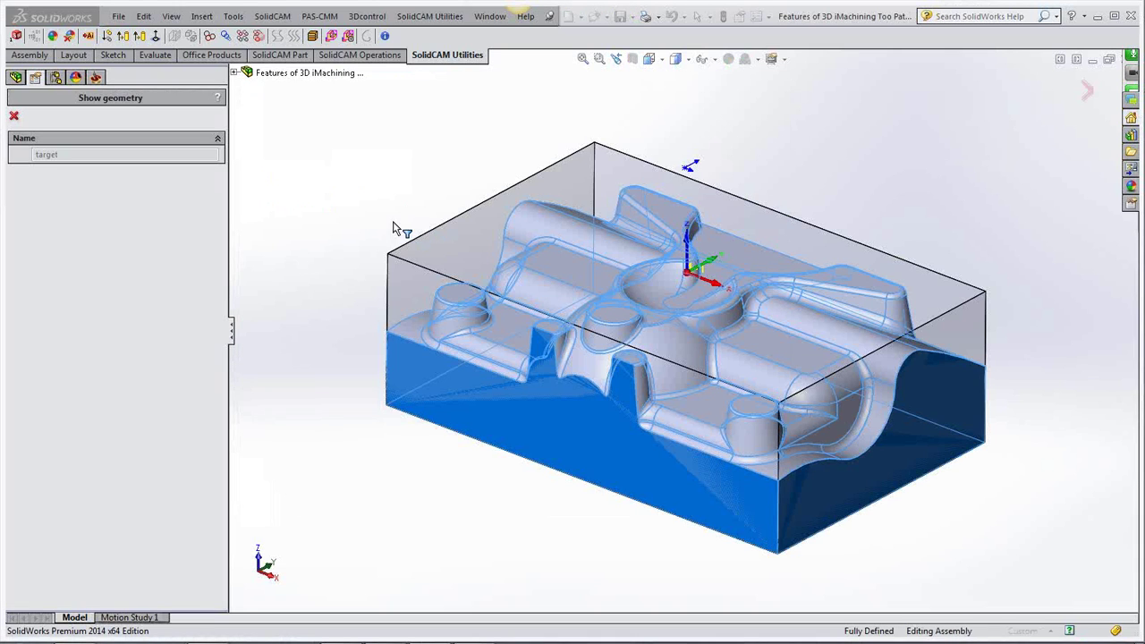
pyautogui.click(13, 116)
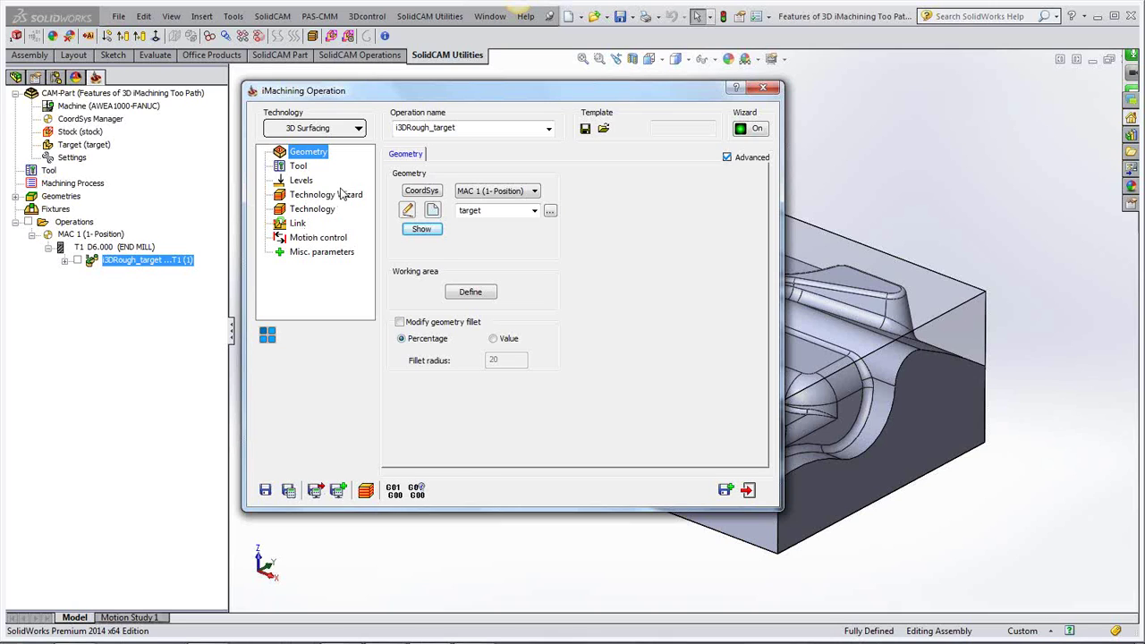
# Examine the dimensions of the end mill assigned to the operation, including its shoulder length, without selecting another tool
pyautogui.click(298, 166)
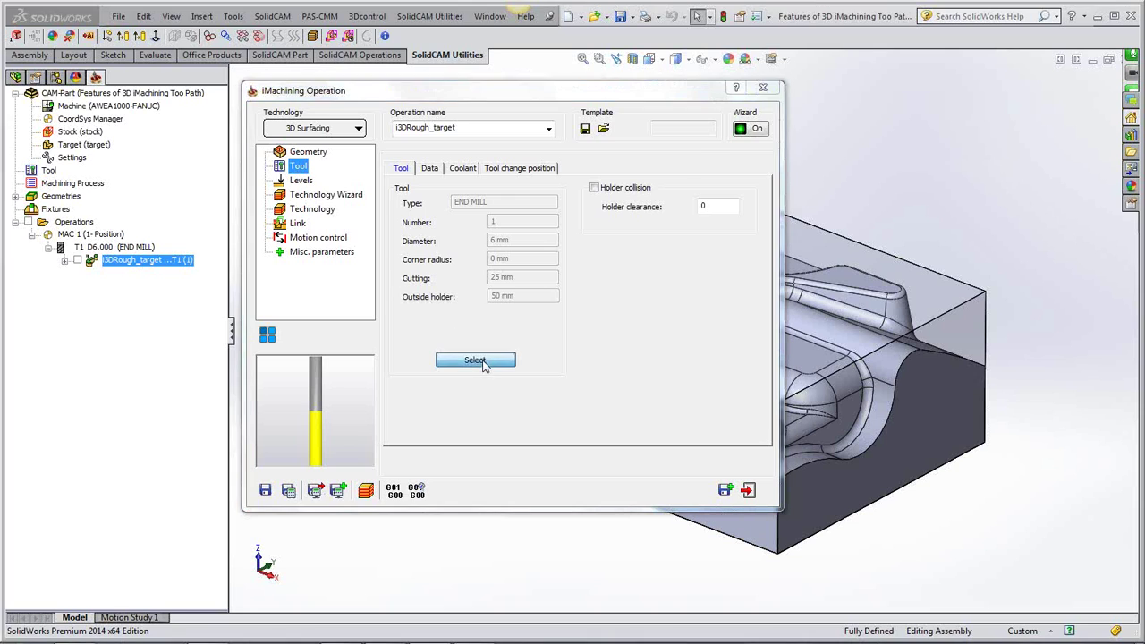
pyautogui.click(483, 364)
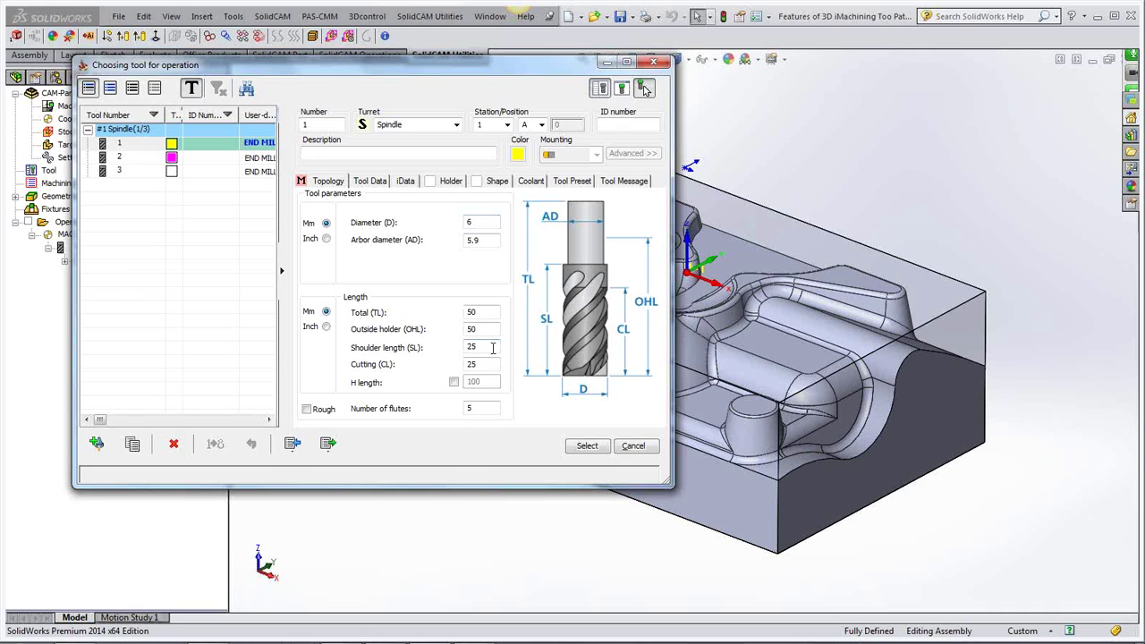
pyautogui.click(494, 347)
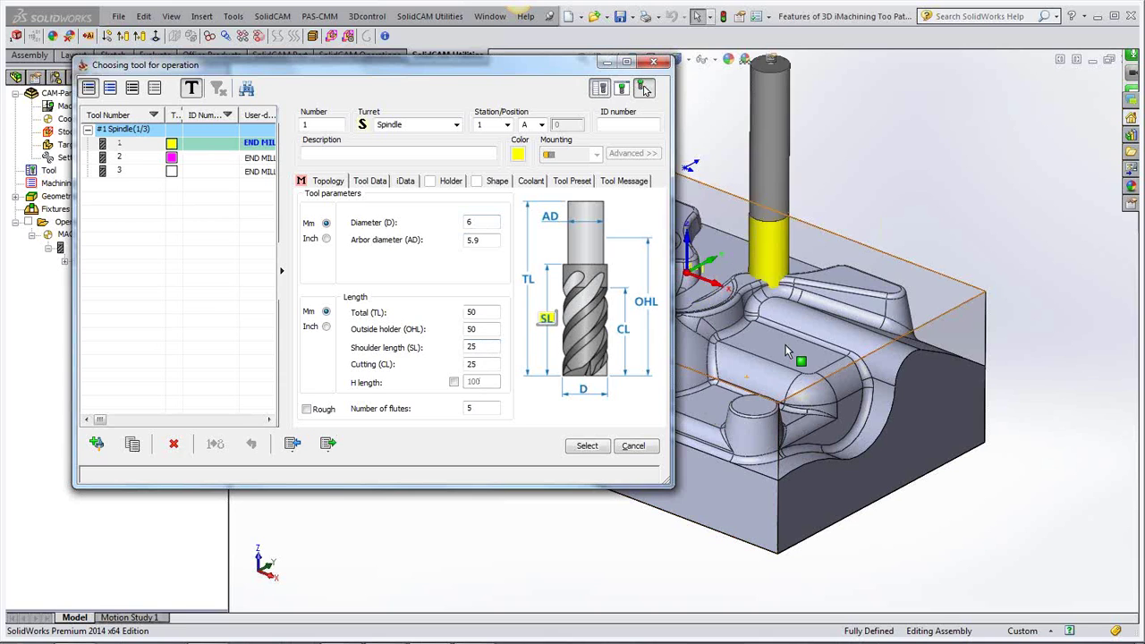
pyautogui.click(651, 64)
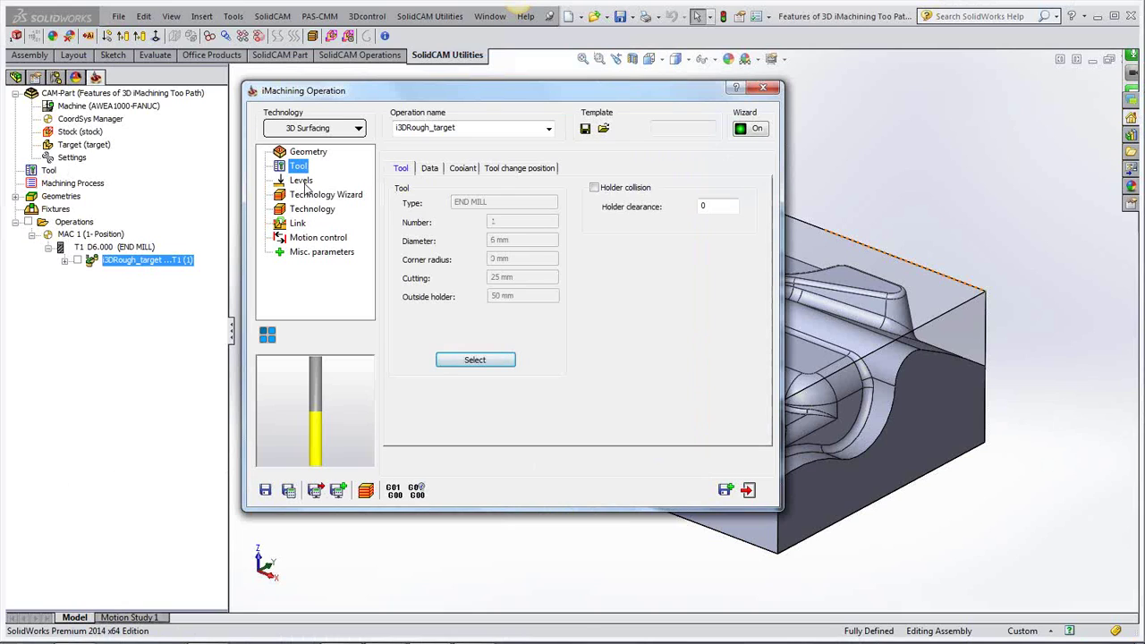
# Review the operation's milling levels and the Technology Wizard's cutting conditions and machining level
pyautogui.click(305, 182)
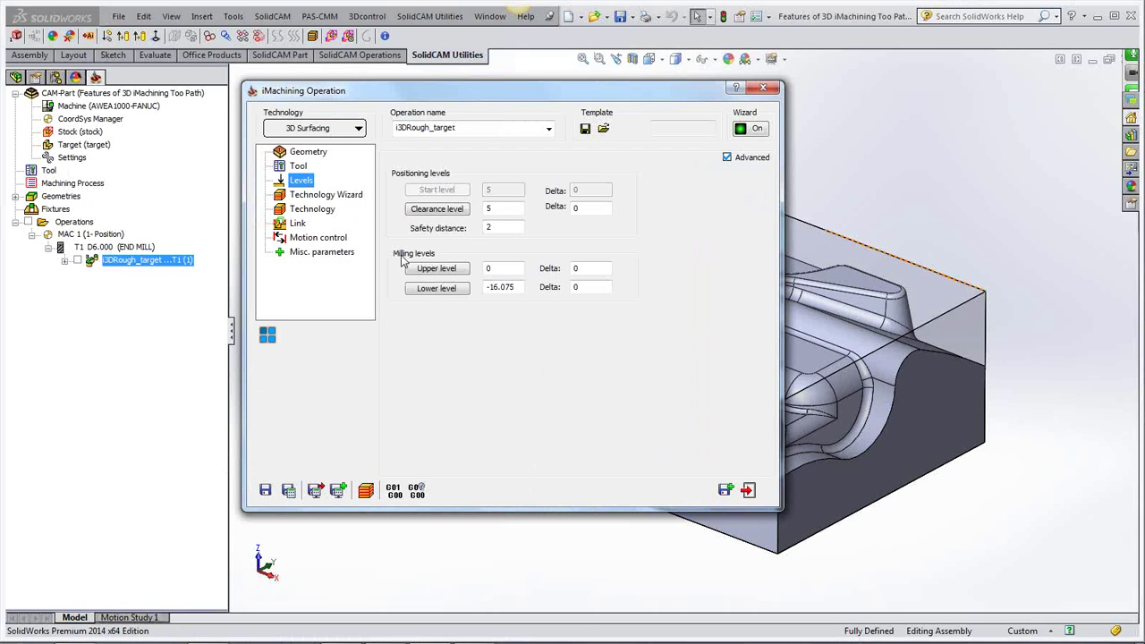
pyautogui.click(310, 197)
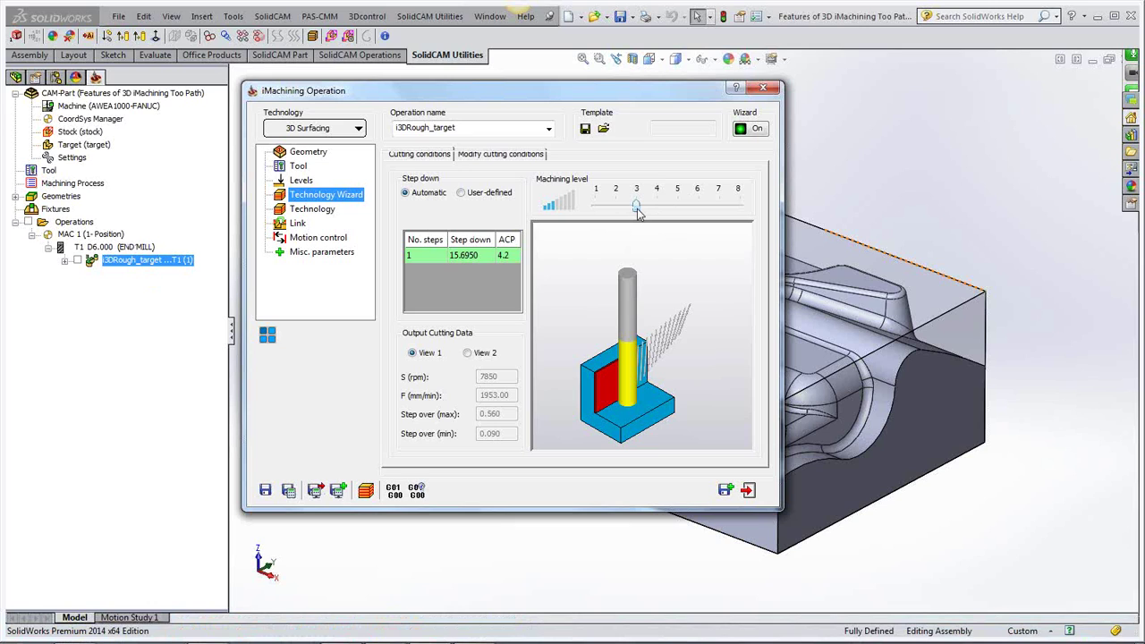
pyautogui.moveTo(638, 208)
pyautogui.mouseDown()
pyautogui.moveTo(728, 213)
pyautogui.moveTo(651, 212)
pyautogui.mouseUp()
# Toggle the Rest Rough option and the manual scallop override in the technology settings, restoring each to its original state
pyautogui.click(312, 208)
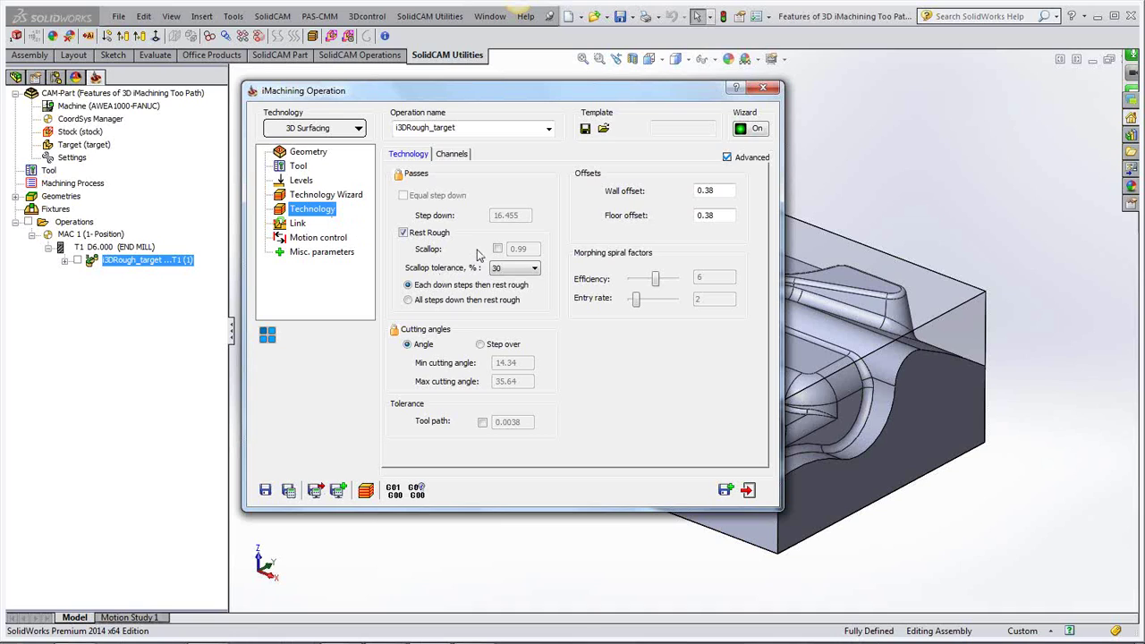
pyautogui.click(403, 232)
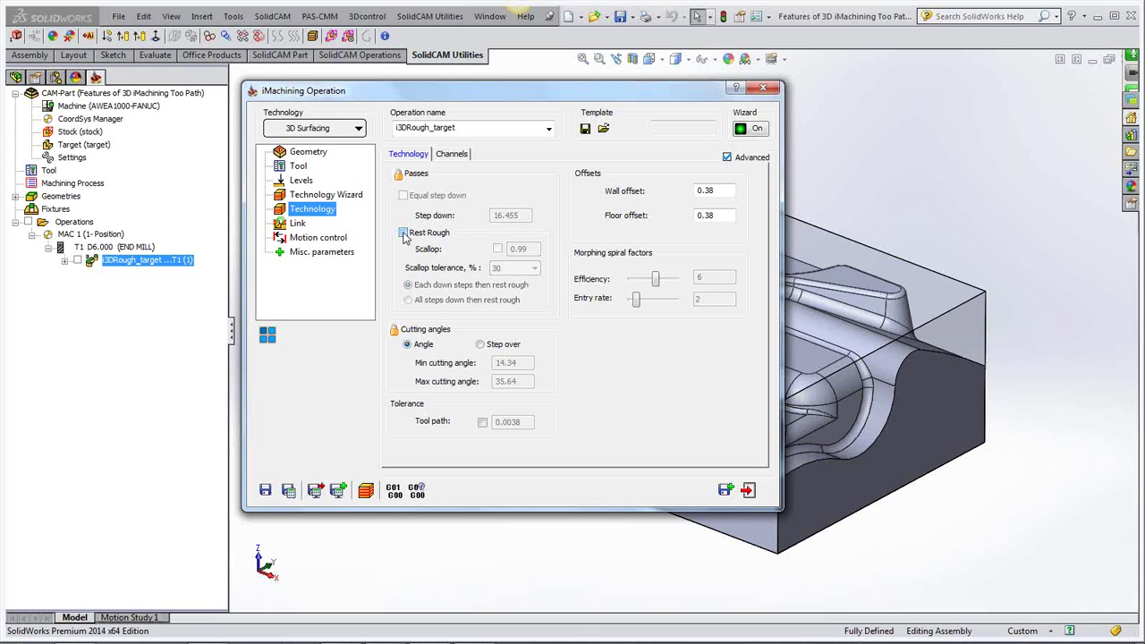
pyautogui.click(403, 233)
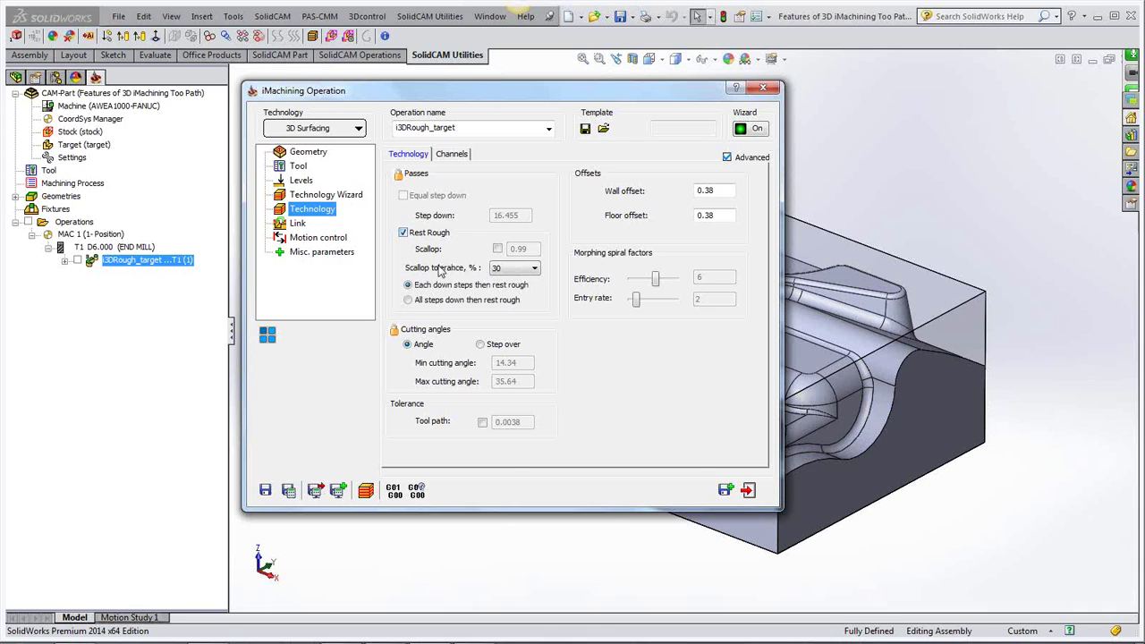
pyautogui.click(498, 250)
pyautogui.click(498, 251)
# Display the i3DRough_target tool path on the model and inspect it from above with the operation dialog collapsed
pyautogui.doubleClick(673, 95)
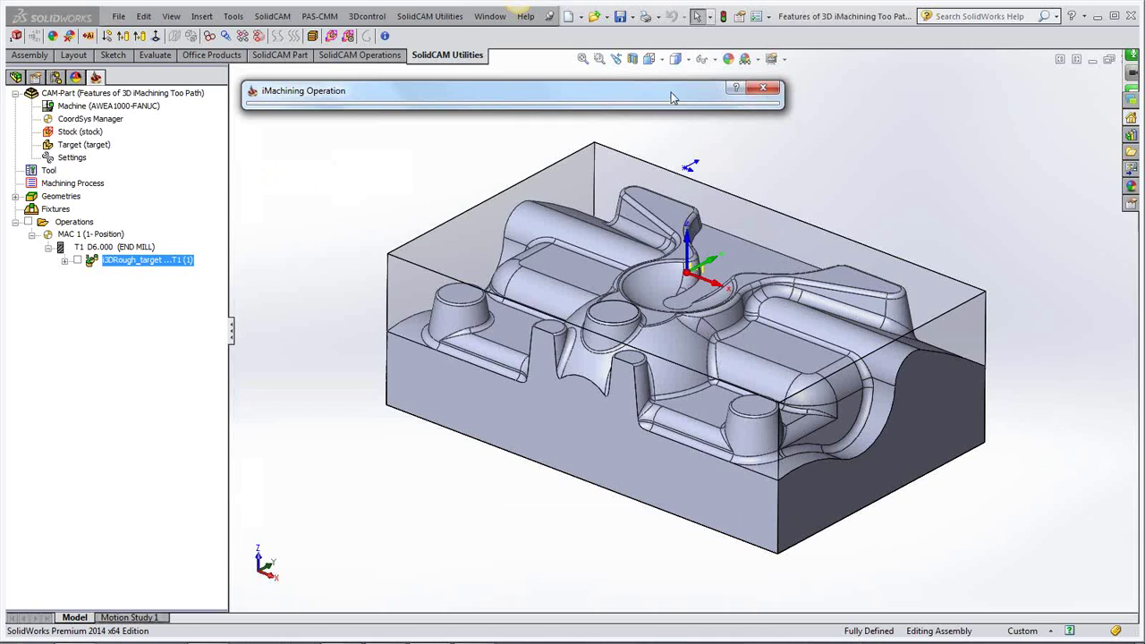
pyautogui.click(77, 261)
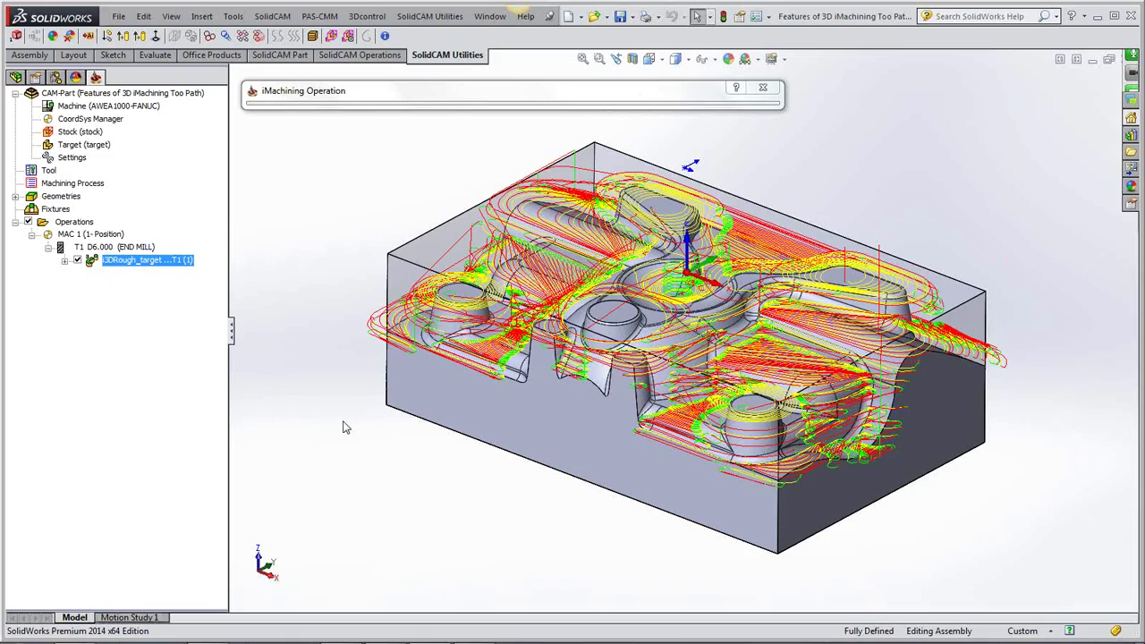
pyautogui.moveTo(369, 430); pyautogui.dragTo(370, 431, button='middle')
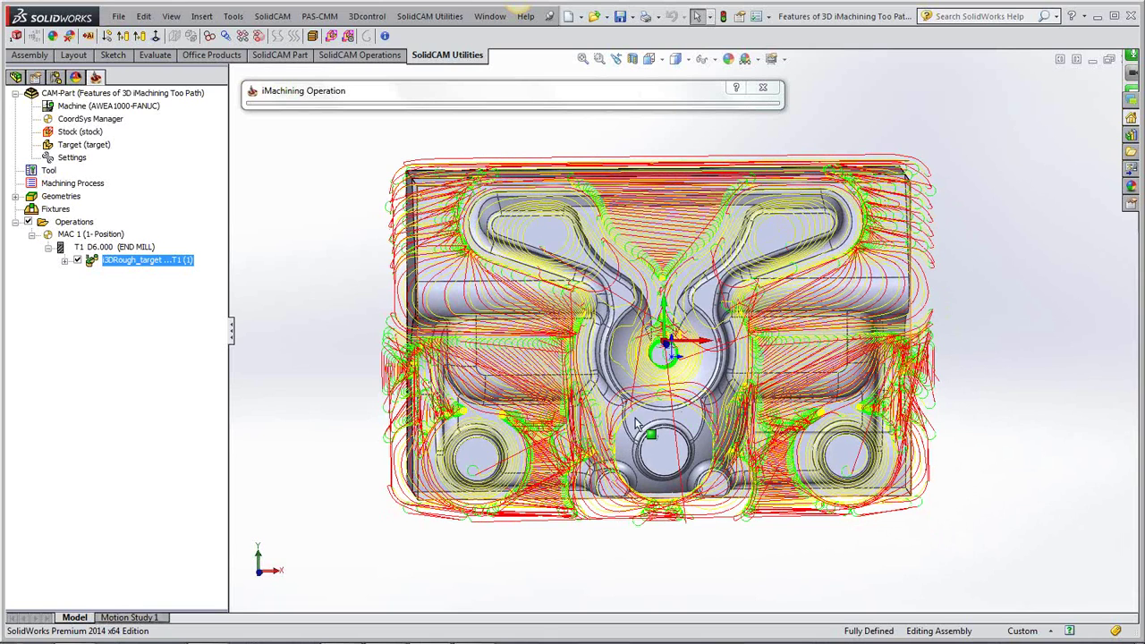
pyautogui.moveTo(368, 436); pyautogui.dragTo(372, 412, button='middle')
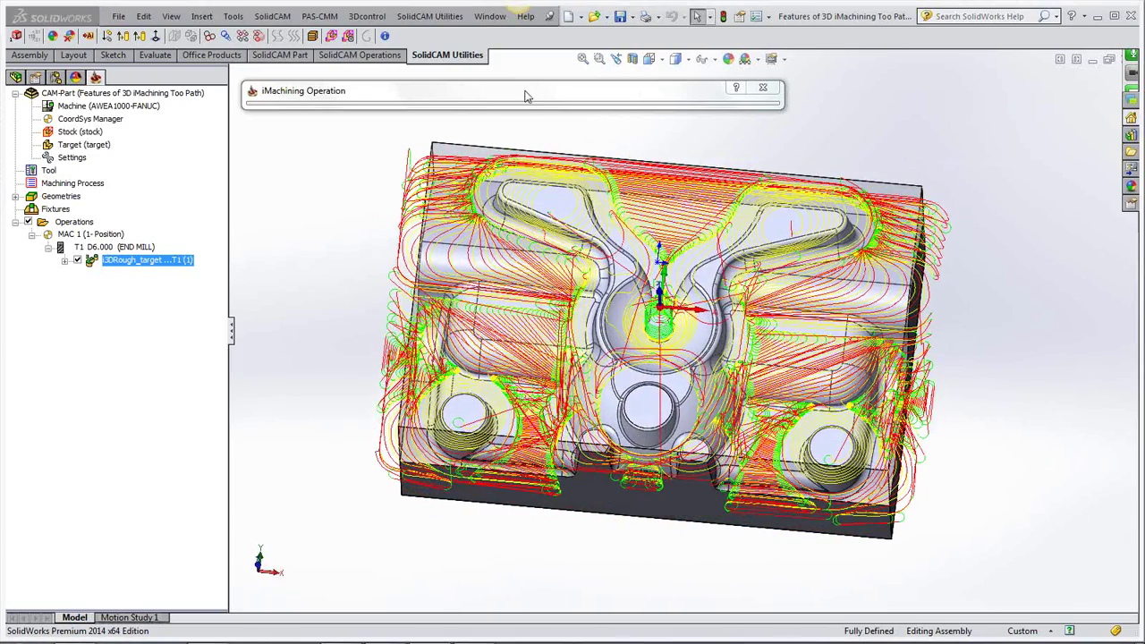
pyautogui.click(527, 95)
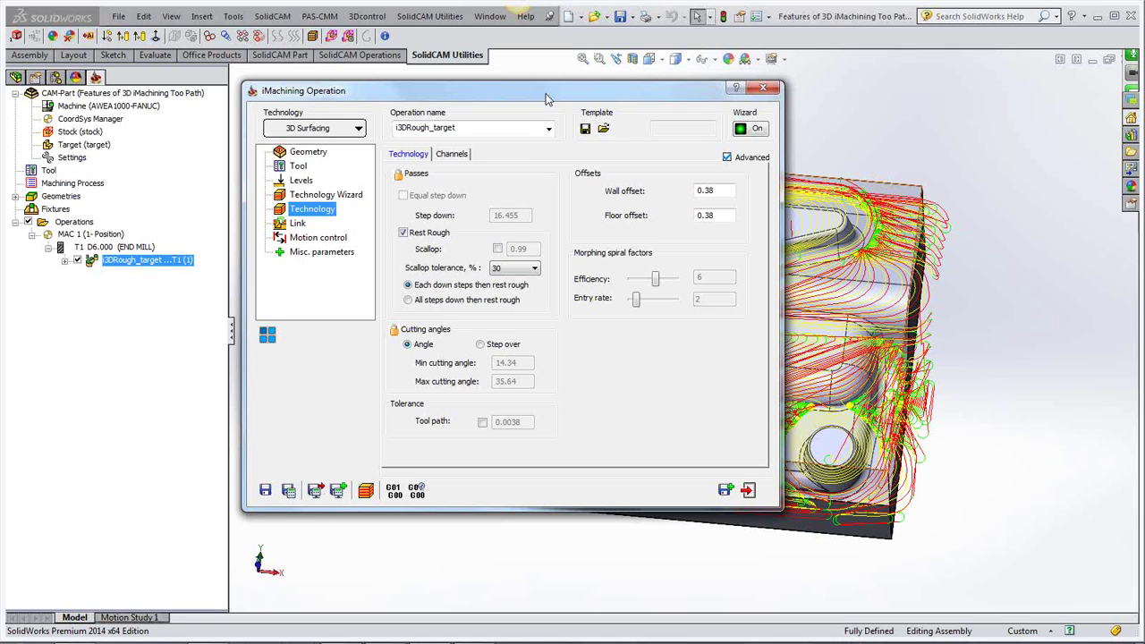
# Calculate the i3DRough_target operation and open its simulation, placing the simulation controls clear of the model
pyautogui.click(366, 491)
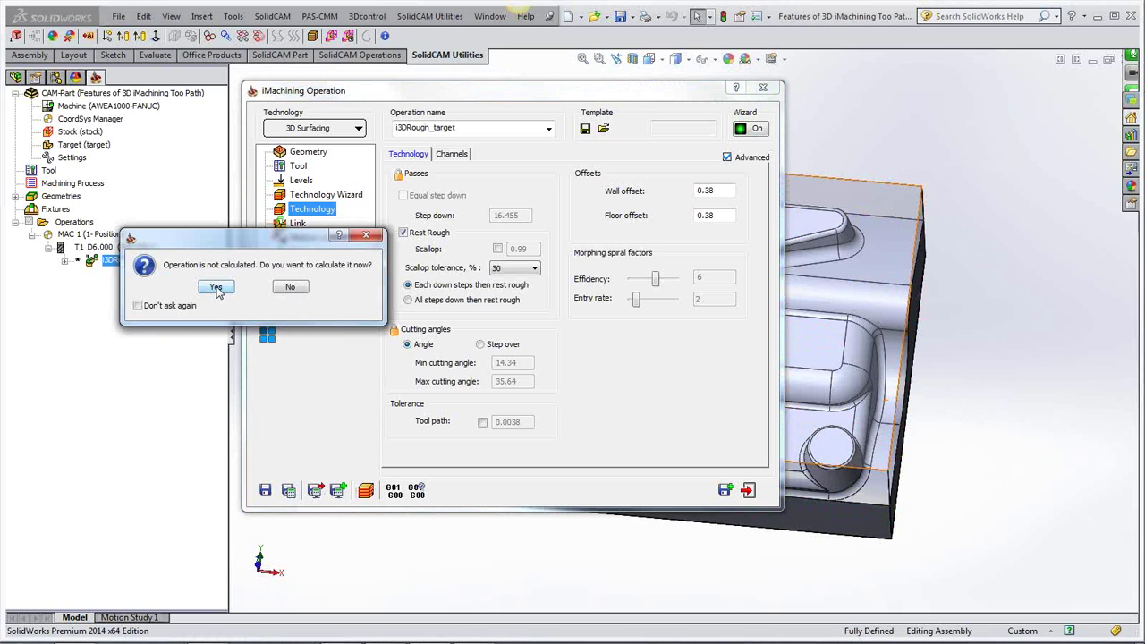
pyautogui.click(217, 288)
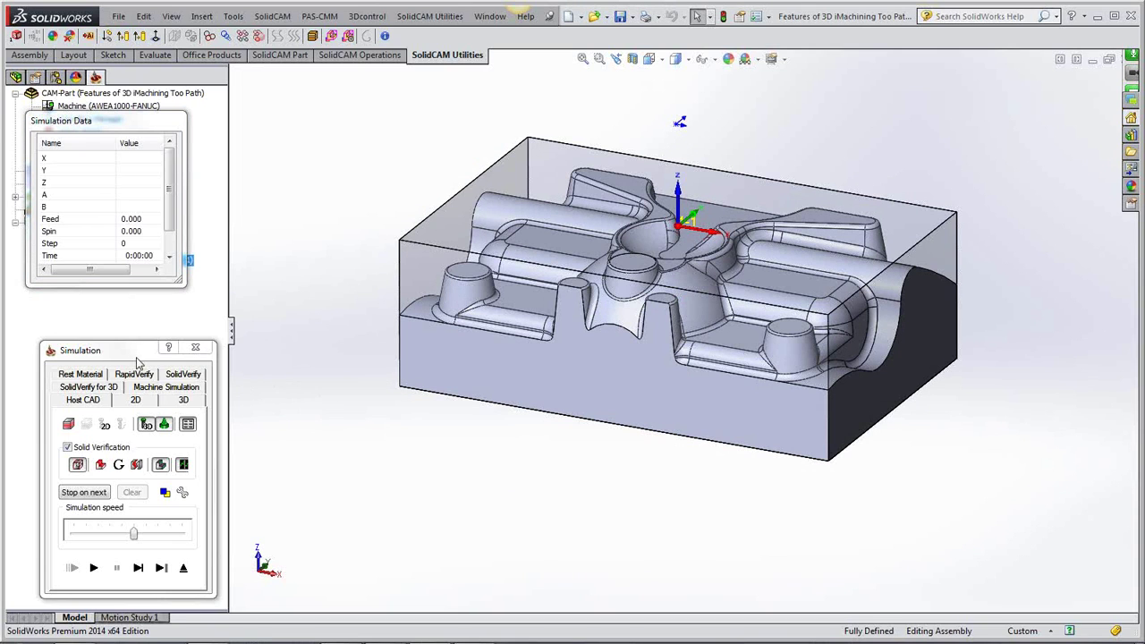
pyautogui.moveTo(137, 357); pyautogui.dragTo(124, 328)
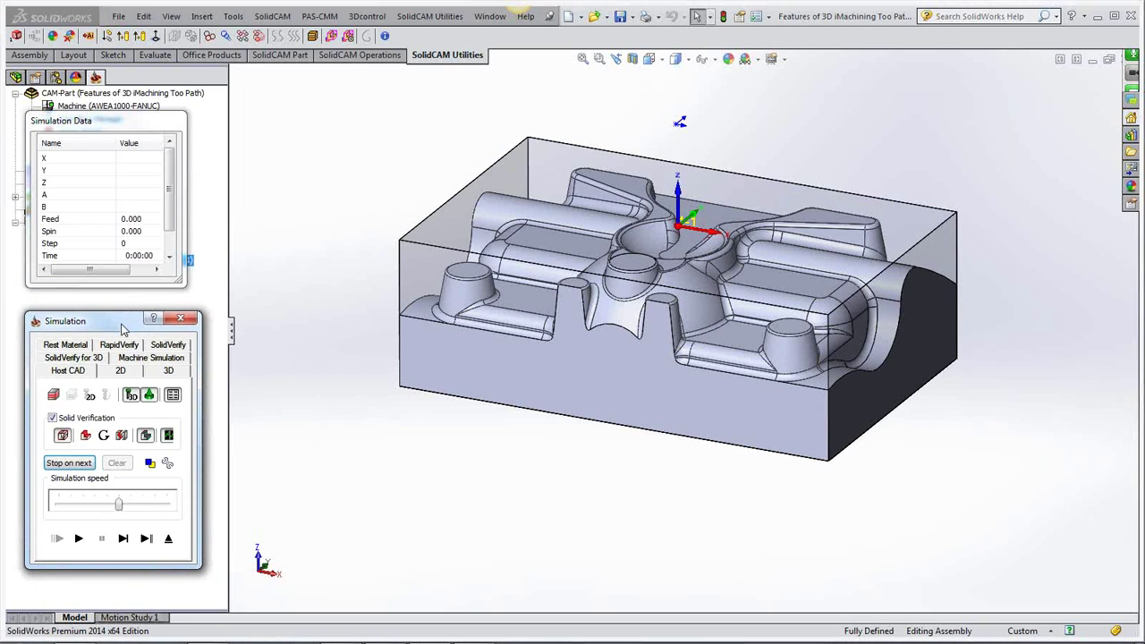
# Advance the solid verification simulation in single steps through the first tool moves to step 3
pyautogui.click(123, 539)
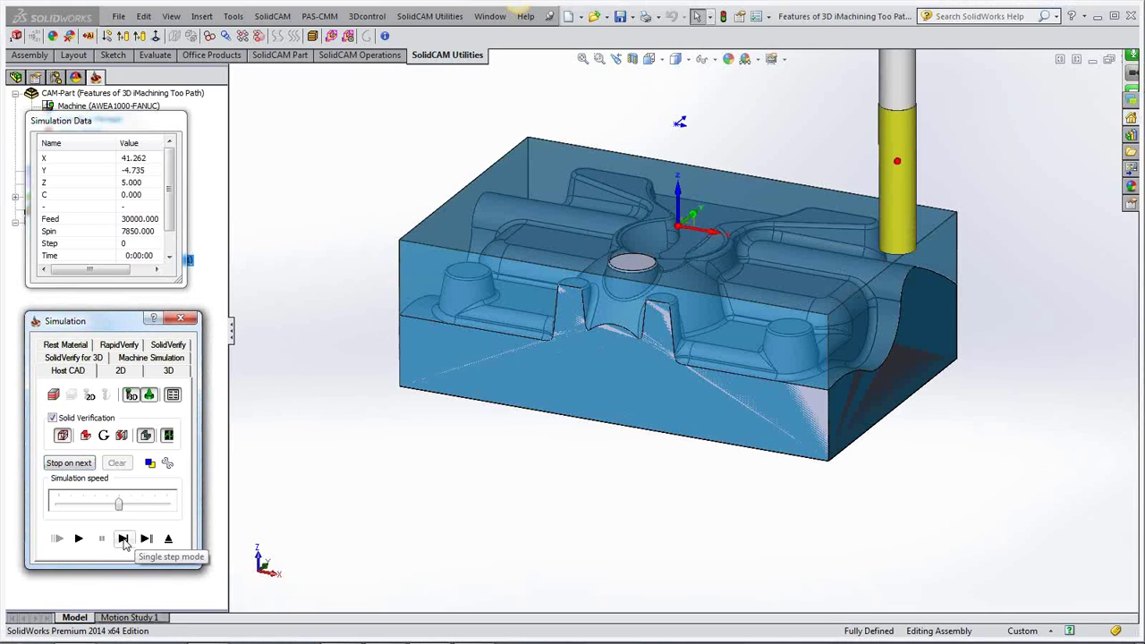
pyautogui.click(123, 539)
pyautogui.click(123, 540)
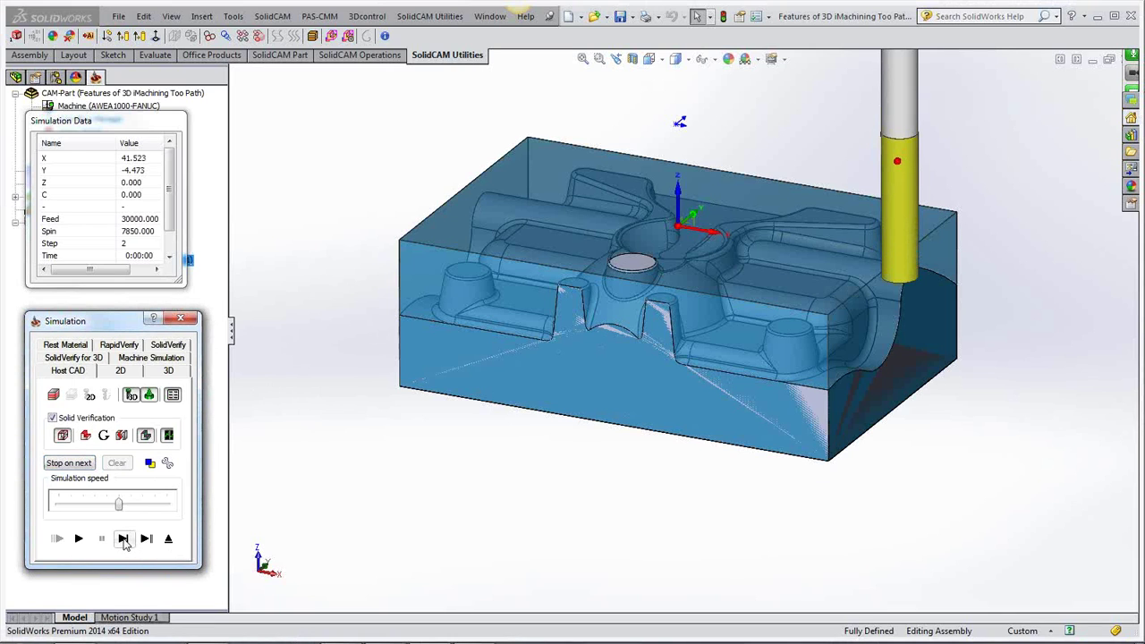
pyautogui.click(123, 540)
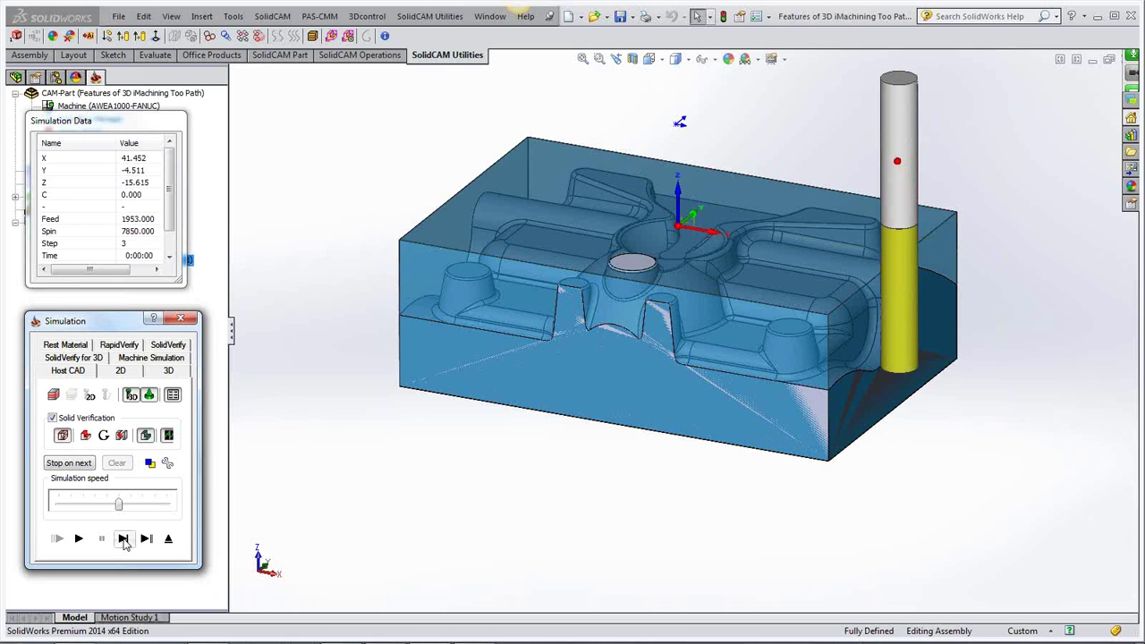
# Examine the tool's initial plunge depth against the target profile in a close-up side view
pyautogui.click(428, 504)
pyautogui.press('Right')
pyautogui.press('Up')
pyautogui.press('Up')
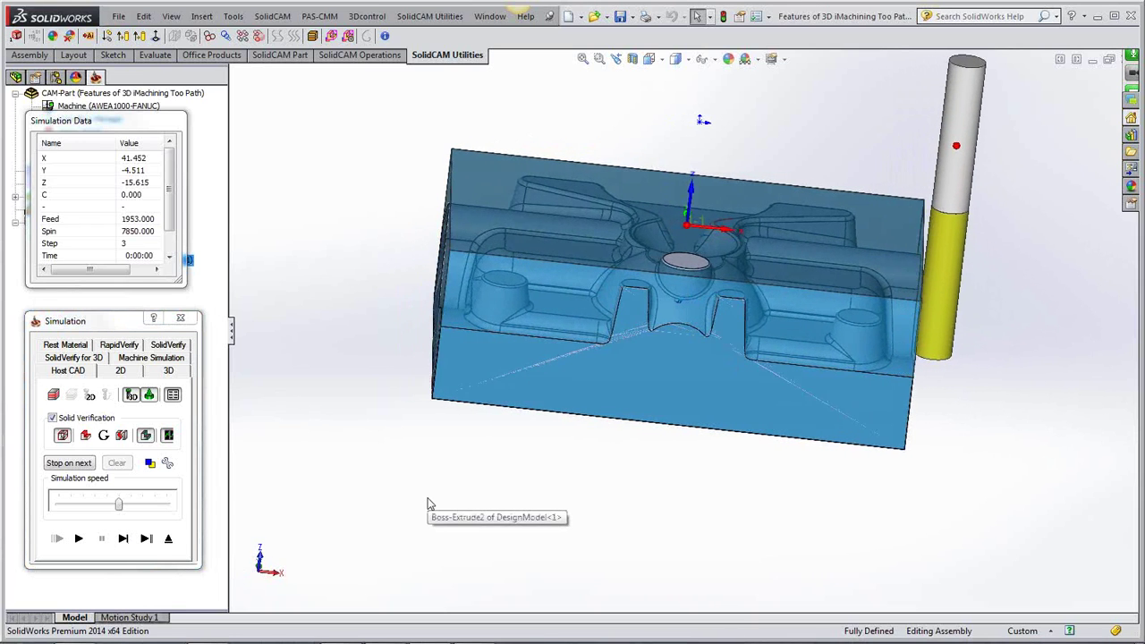
pyautogui.press('Up')
pyautogui.press('Left')
pyautogui.press('Left')
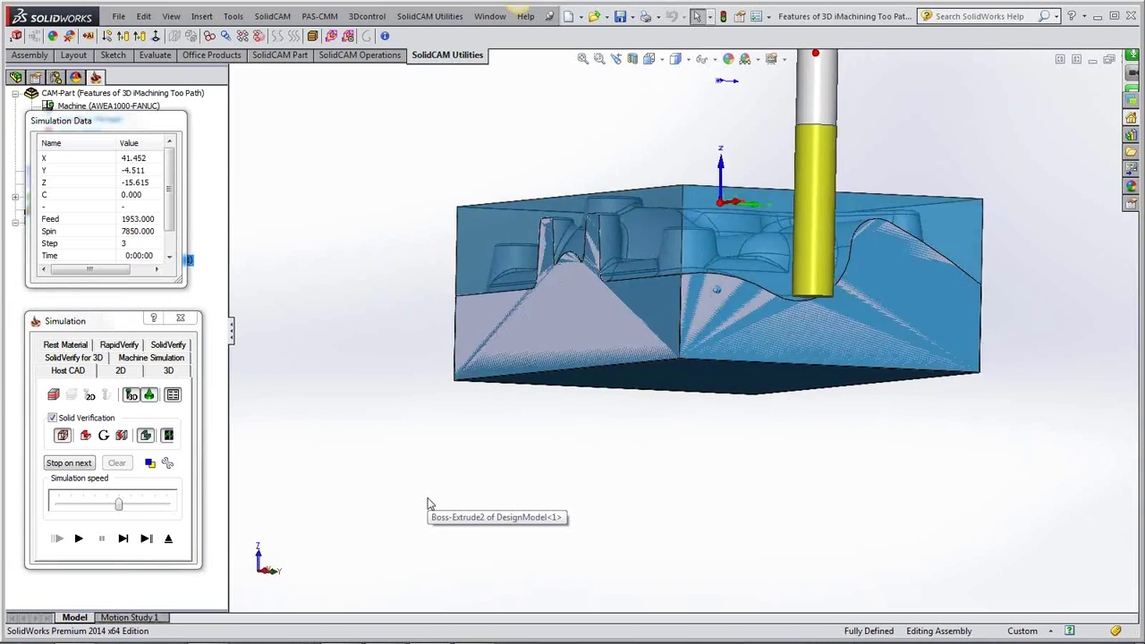
pyautogui.press('Down')
pyautogui.hotkey('shift', 'z')
pyautogui.hotkey('shift', 'z')
pyautogui.hotkey('shift', 'z')
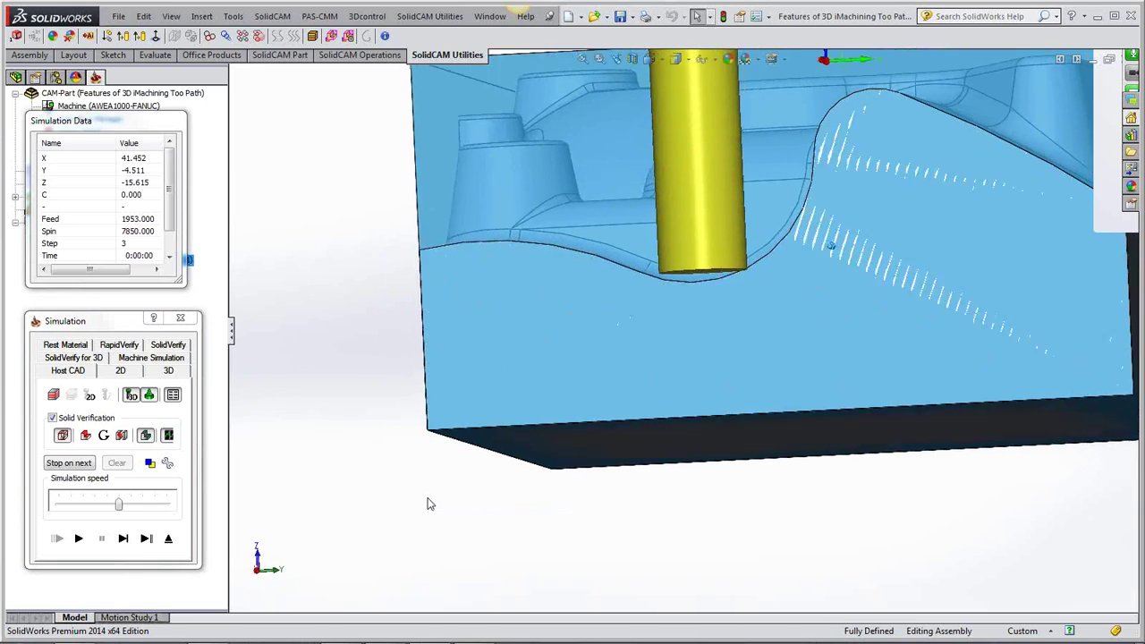
# Slow down the simulation and run the solid verification continuously with the whole part in an isometric view
pyautogui.press('z')
pyautogui.press('z')
pyautogui.press('z')
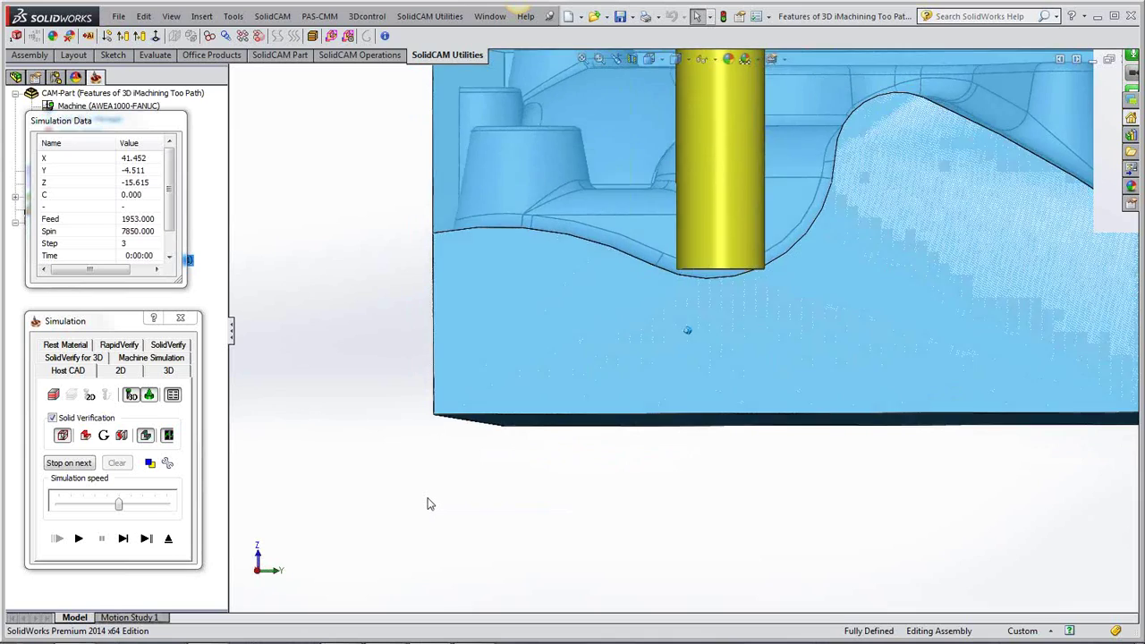
pyautogui.hotkey('ctrl', '7')
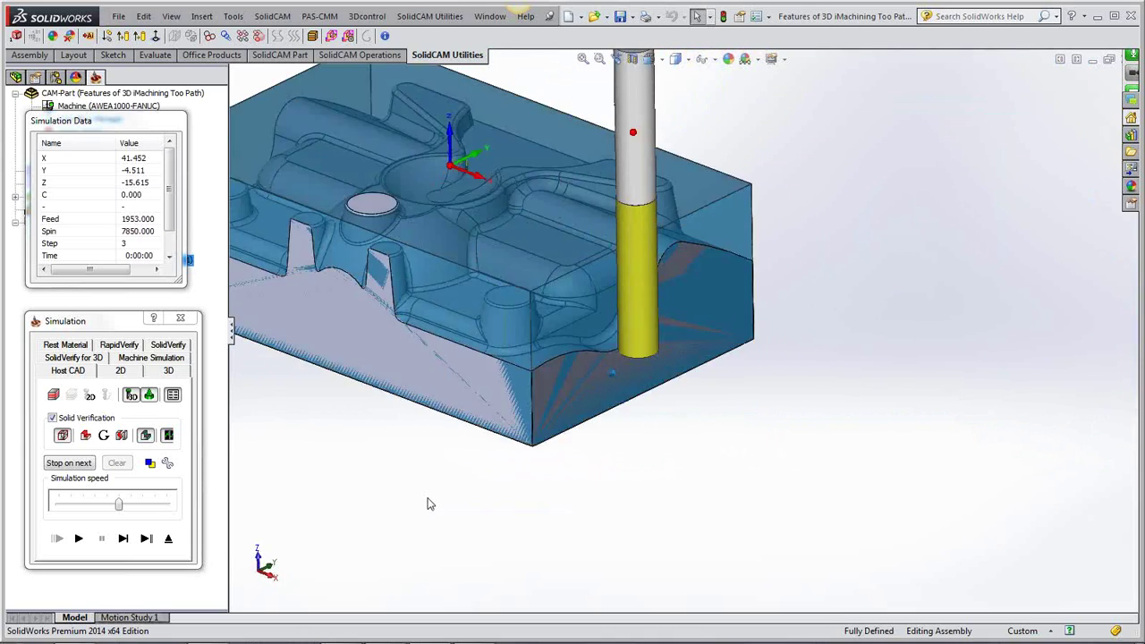
pyautogui.press('Left')
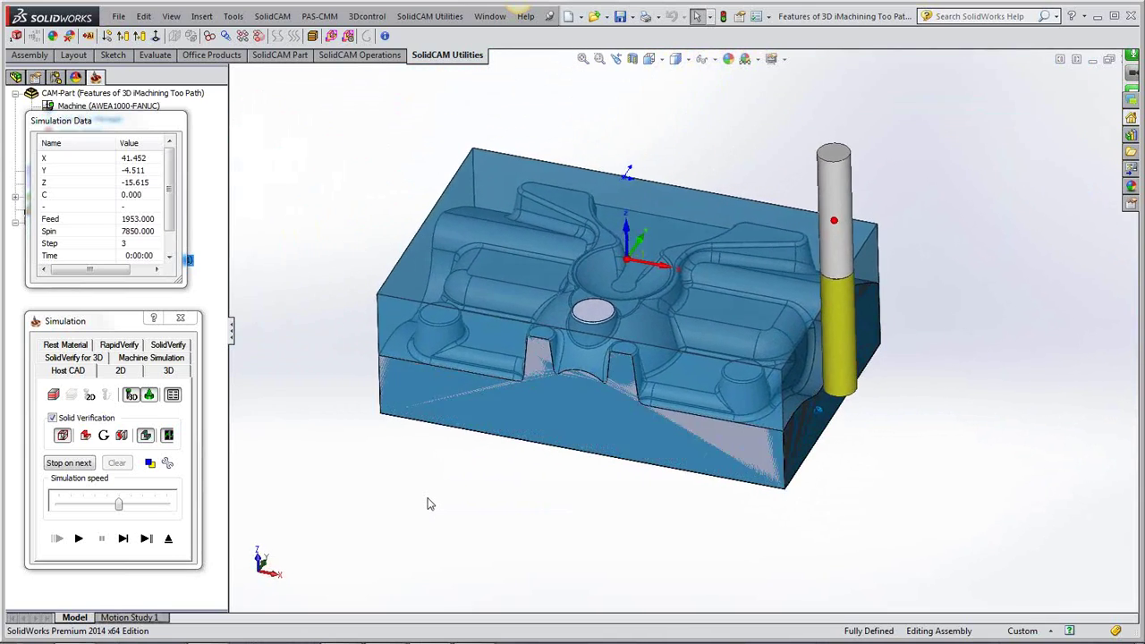
pyautogui.press('Left')
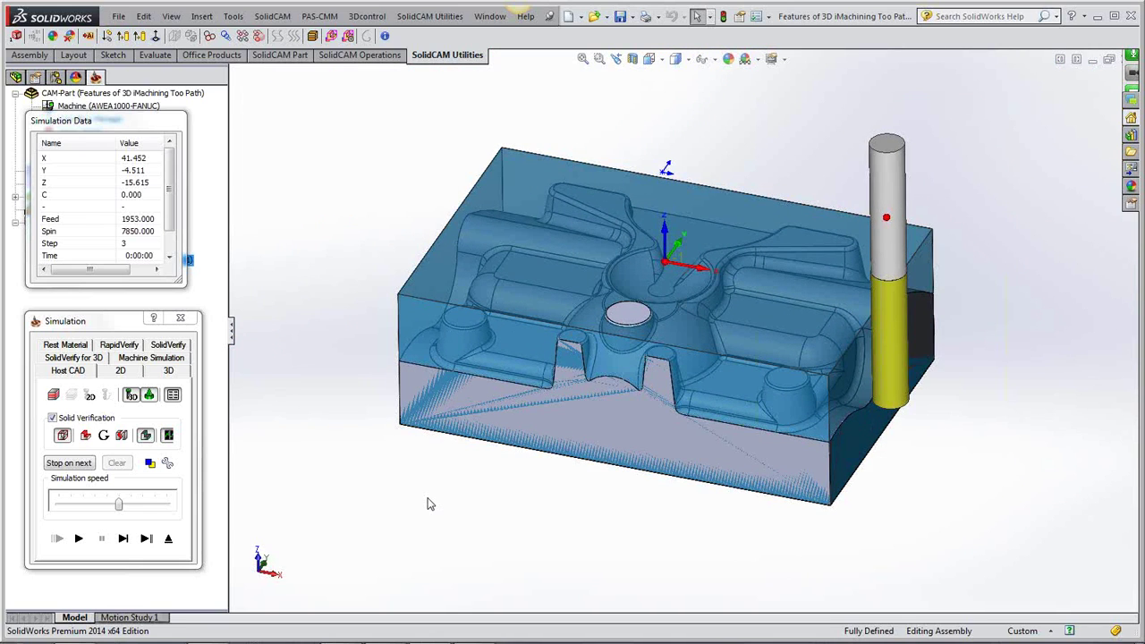
pyautogui.click(82, 507)
pyautogui.click(82, 507)
pyautogui.click(72, 507)
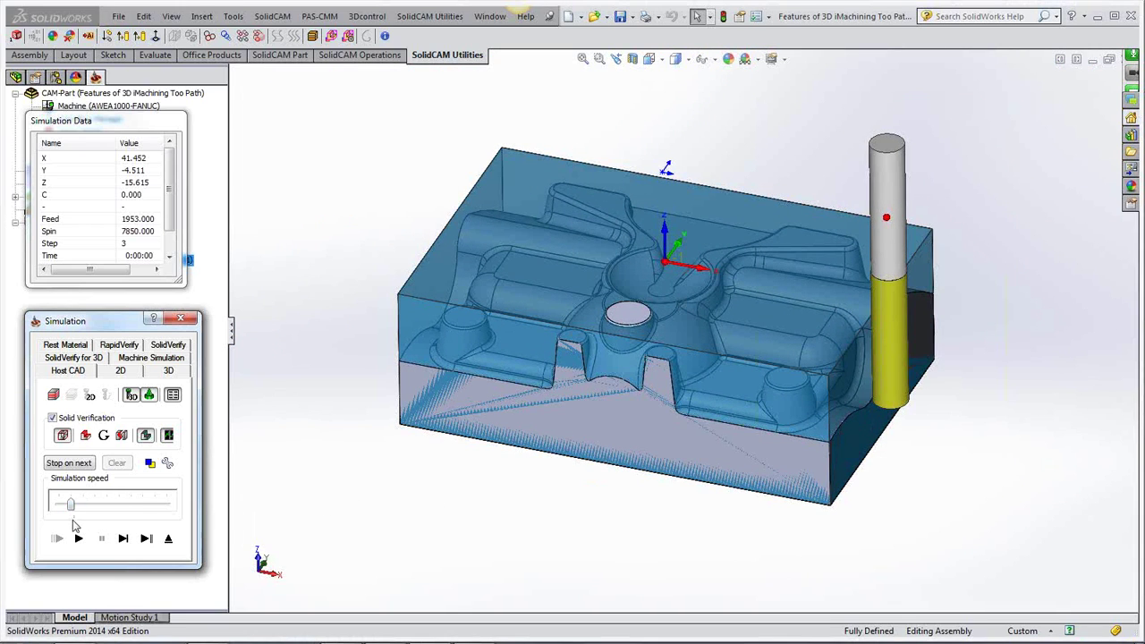
pyautogui.click(78, 540)
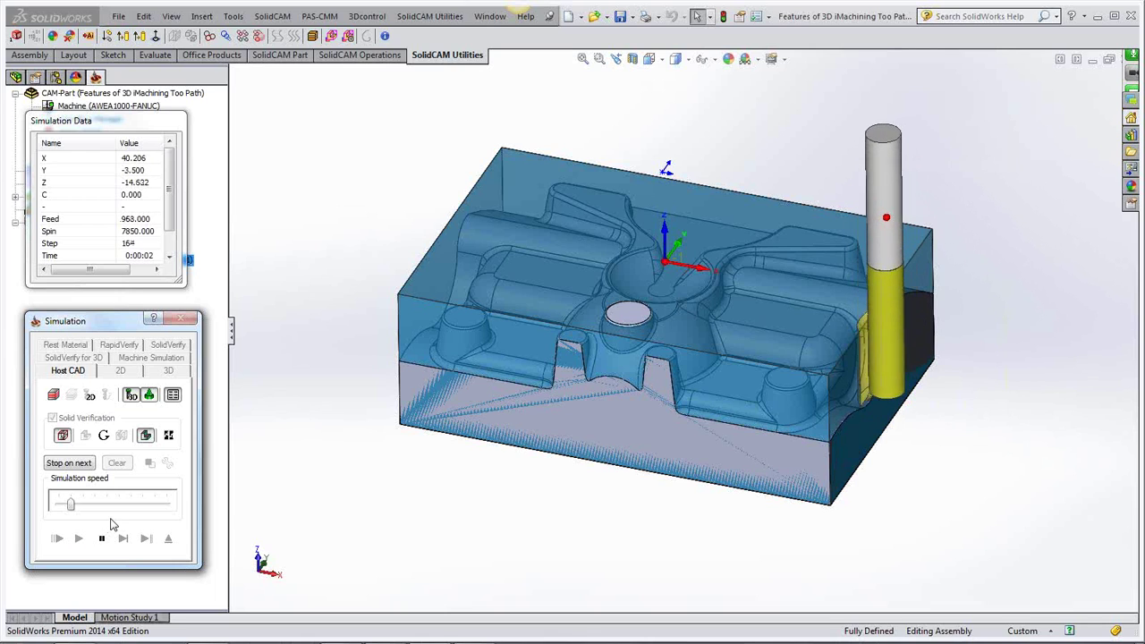
# Raise the simulation speed slightly and watch the tool cut into the part from the Front view
pyautogui.click(92, 507)
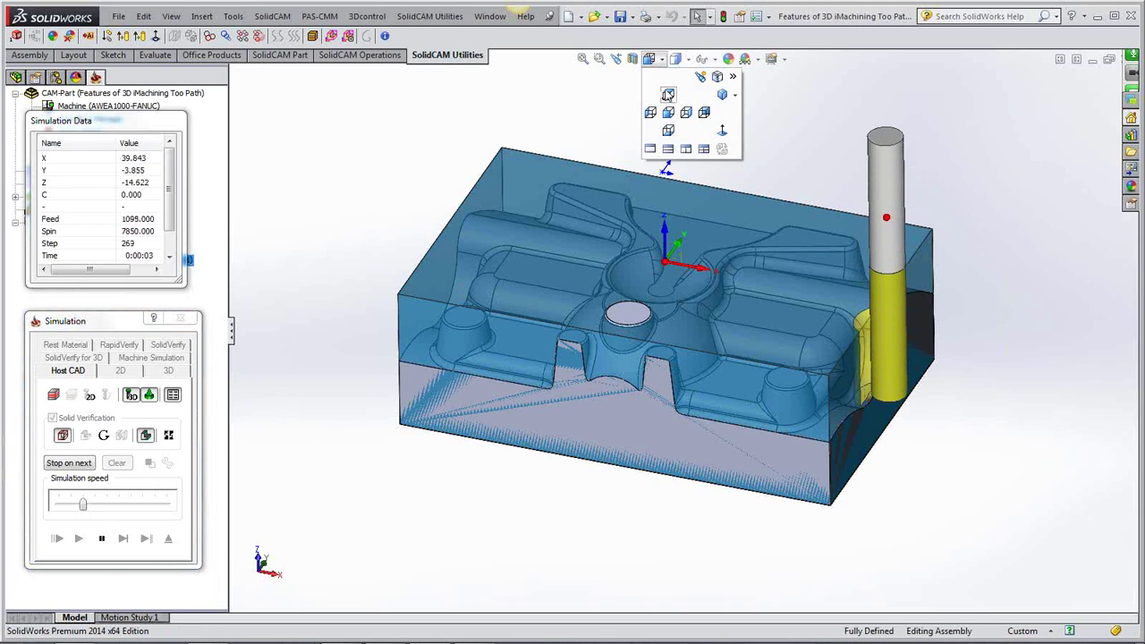
pyautogui.click(667, 95)
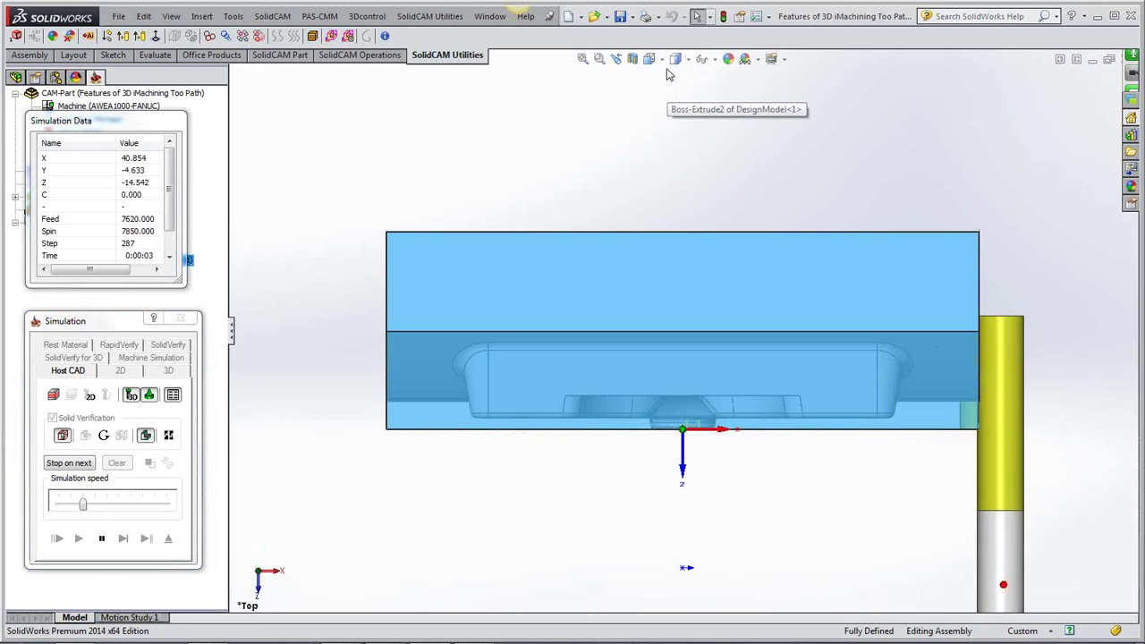
pyautogui.click(651, 58)
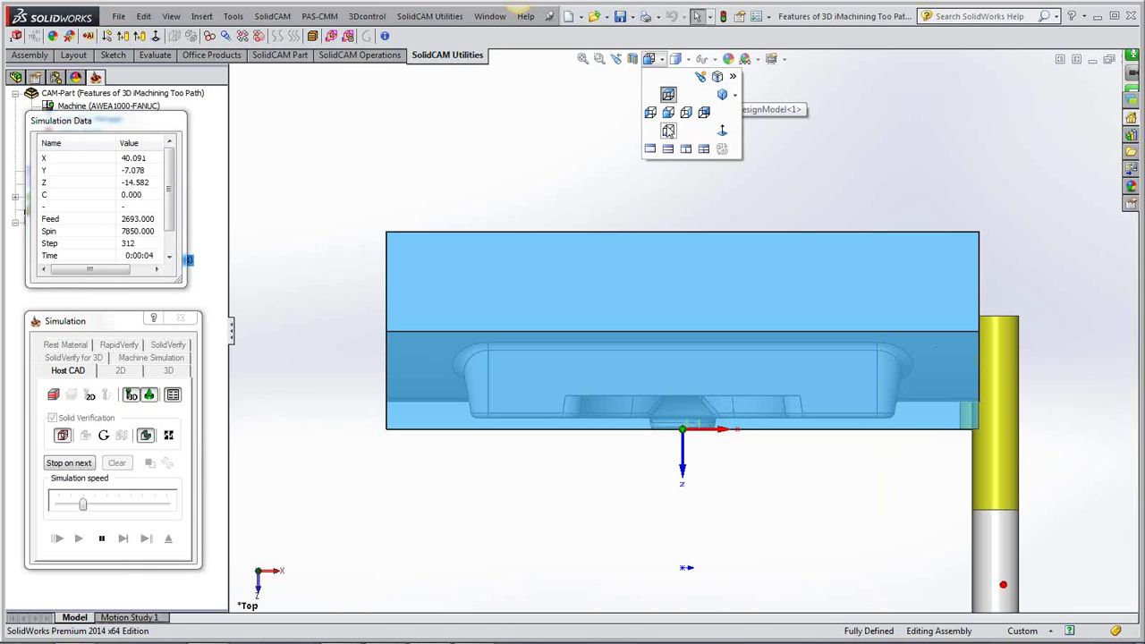
pyautogui.click(668, 112)
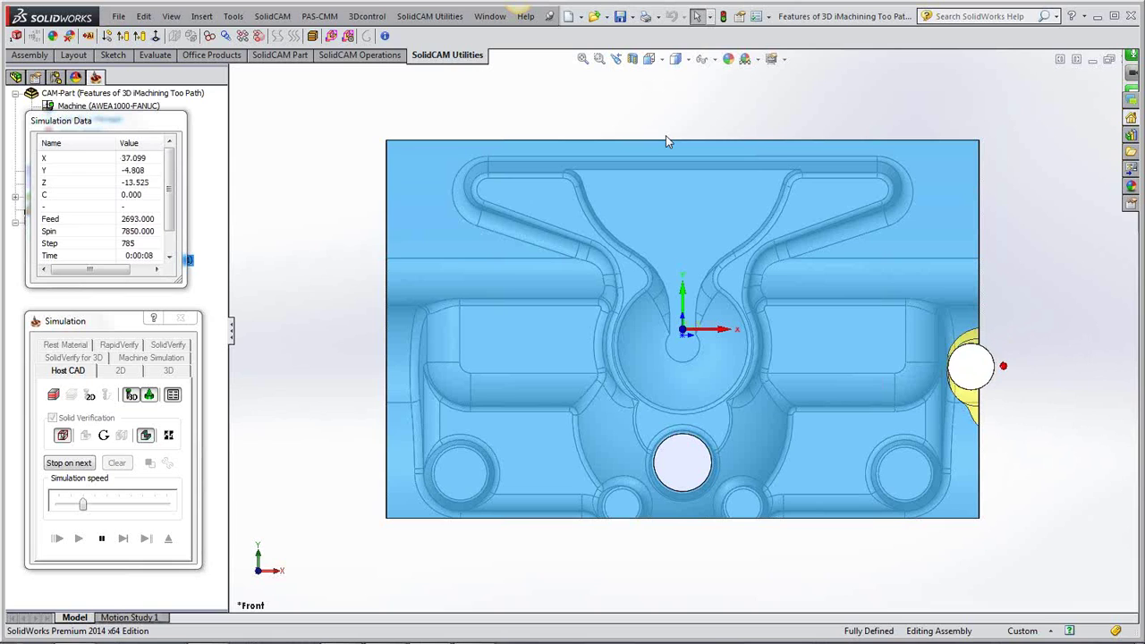
# Run the simulation to its end at higher speed in an isometric view and examine the fully roughed part
pyautogui.hotkey('ctrl', '7')
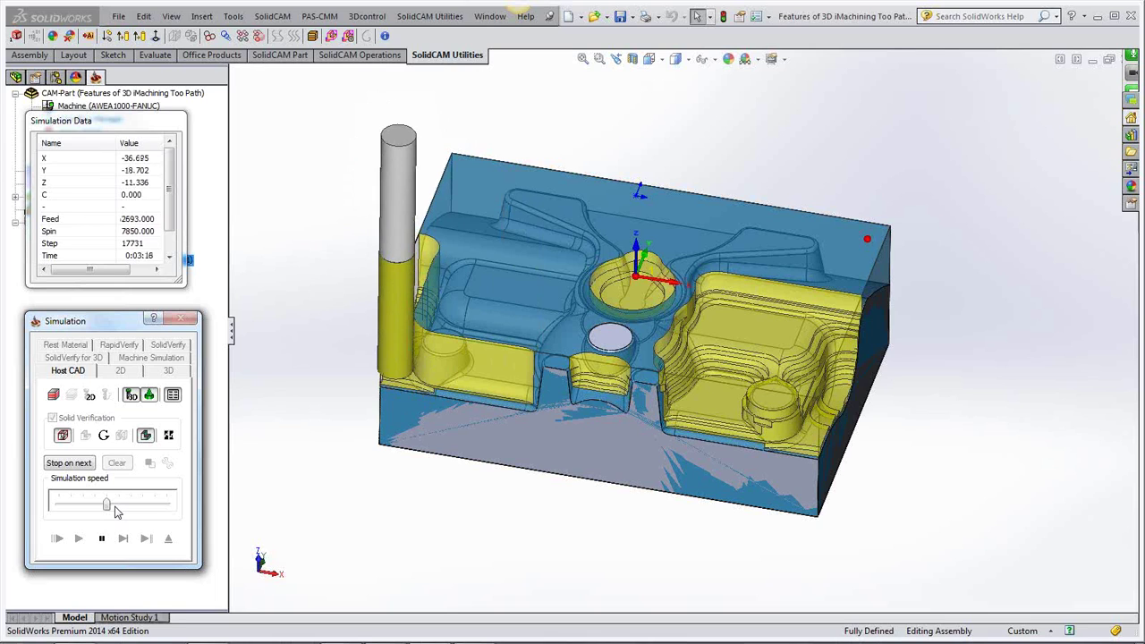
pyautogui.moveTo(116, 509); pyautogui.dragTo(153, 513)
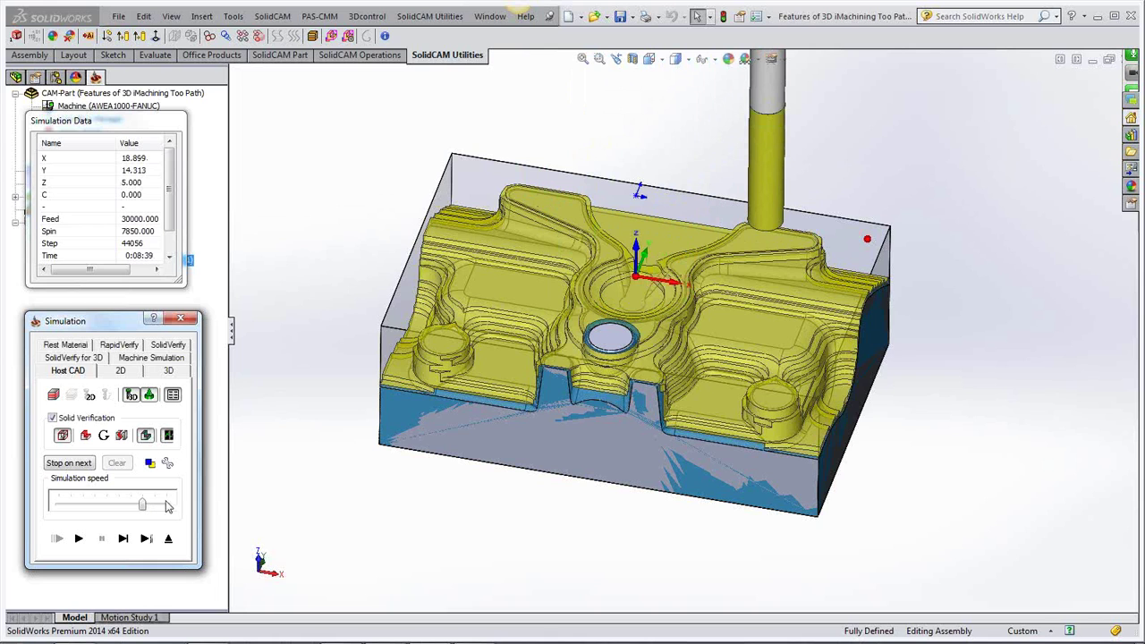
pyautogui.click(319, 457)
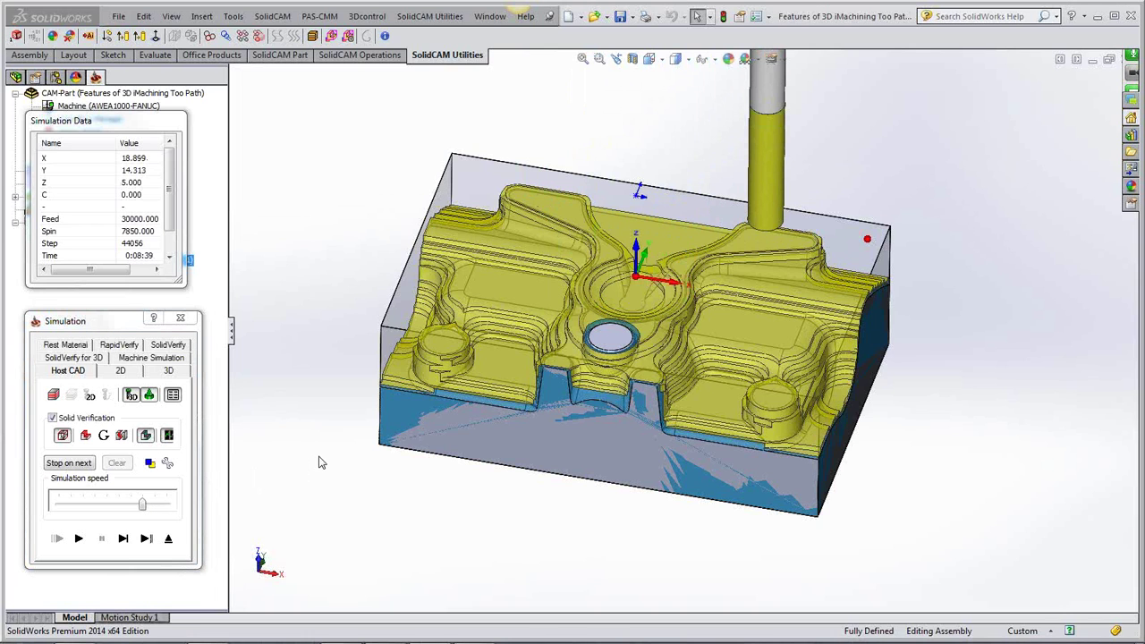
pyautogui.moveTo(320, 457); pyautogui.dragTo(320, 457, button='middle')
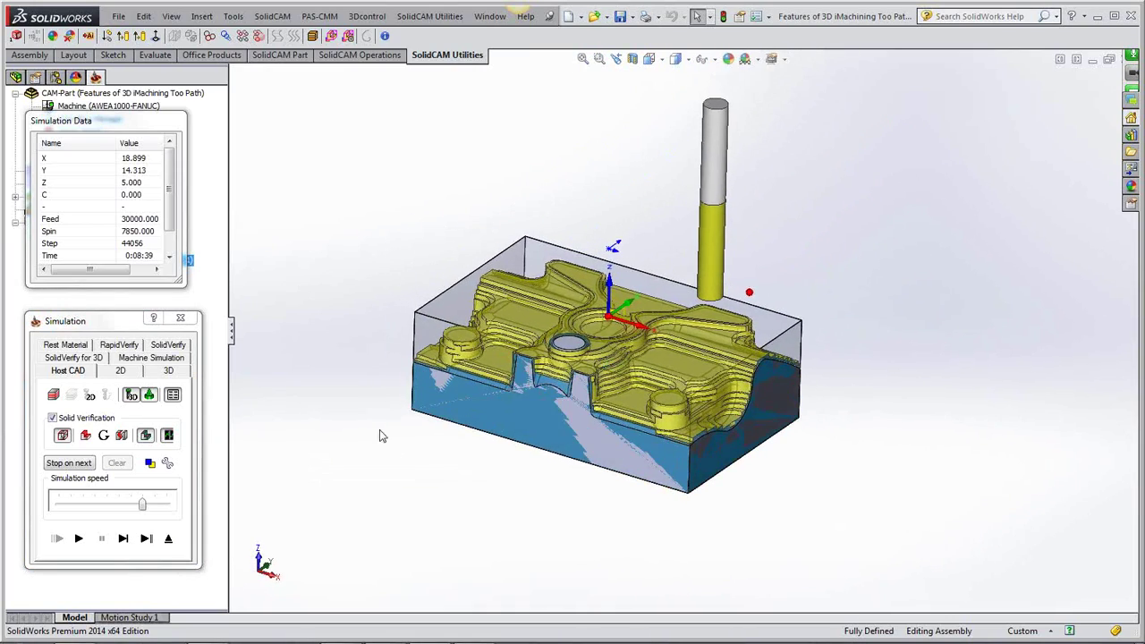
pyautogui.moveTo(561, 368); pyautogui.dragTo(562, 371, button='middle')
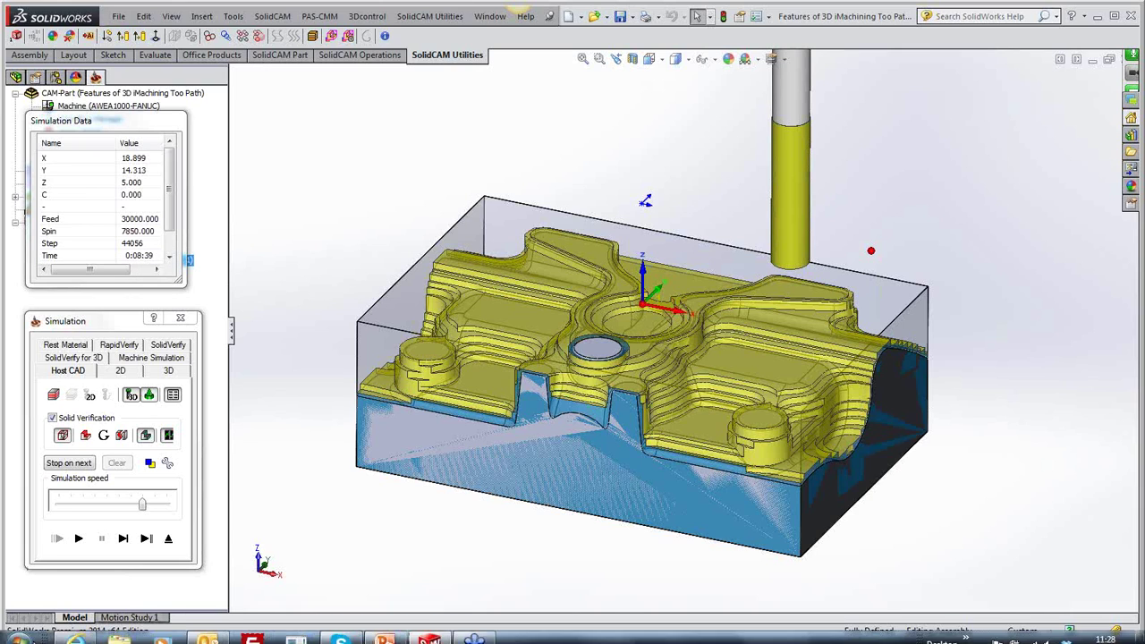
# Close the simulation and review the operation's tool data and Technology Wizard cutting conditions
pyautogui.click(182, 320)
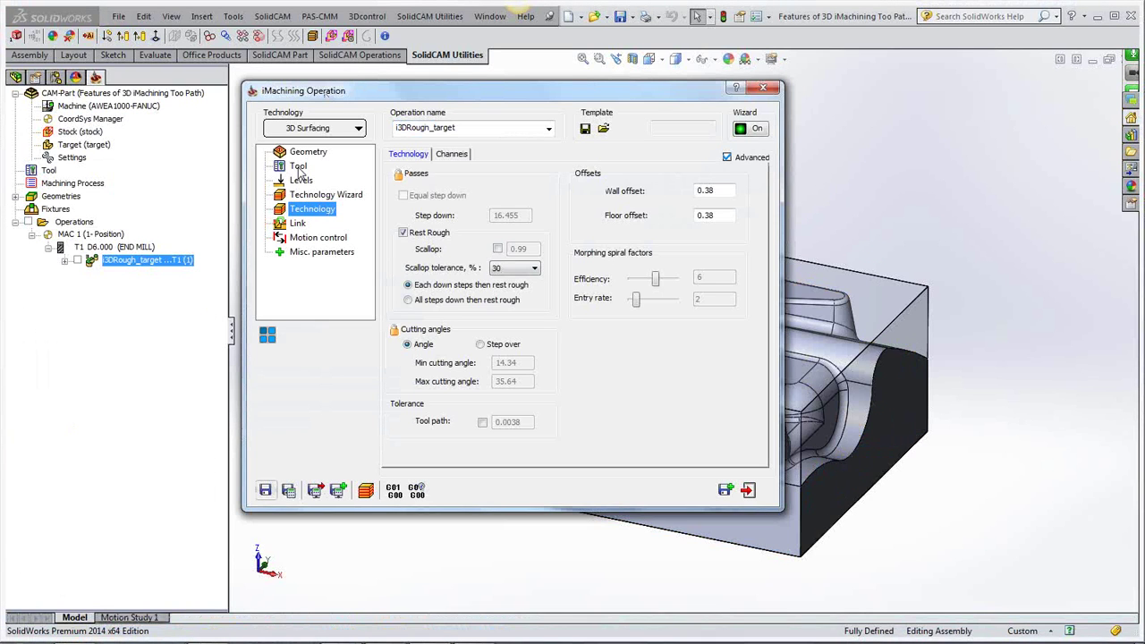
pyautogui.click(300, 168)
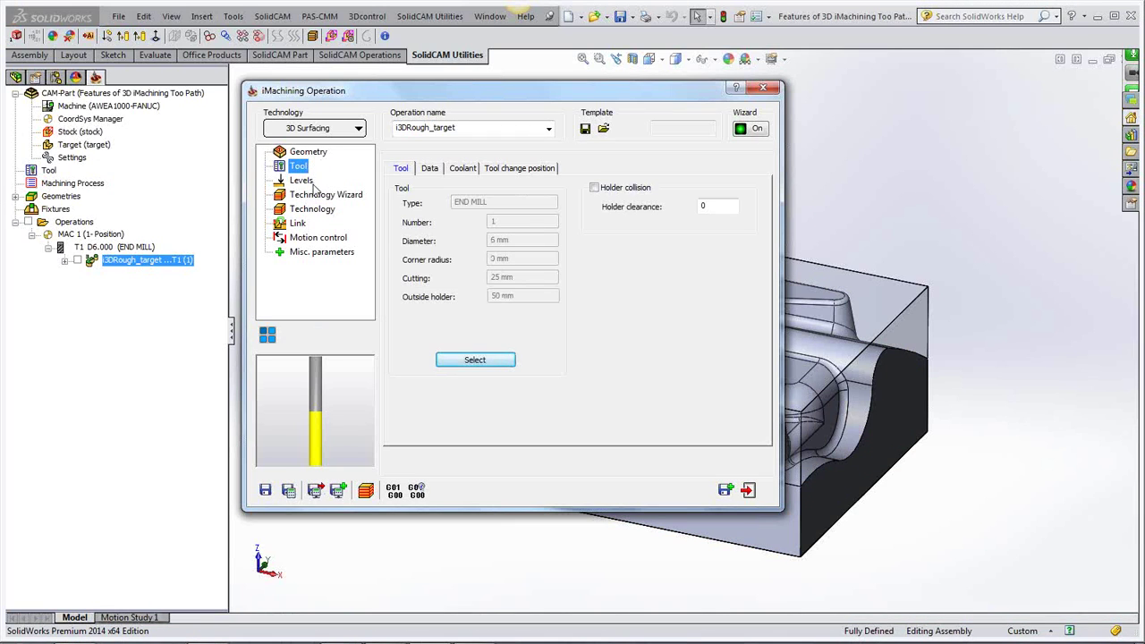
pyautogui.click(318, 194)
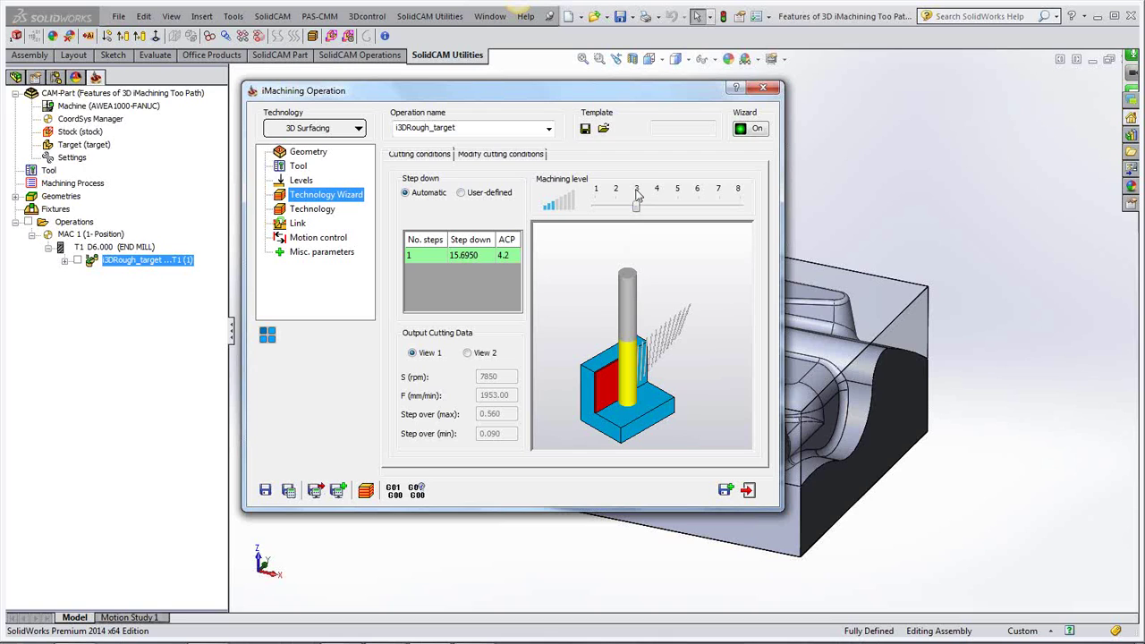
# Set the machining level to 8 for the i3DRough_target operation, then save and recalculate it
pyautogui.moveTo(629, 96); pyautogui.dragTo(562, 106)
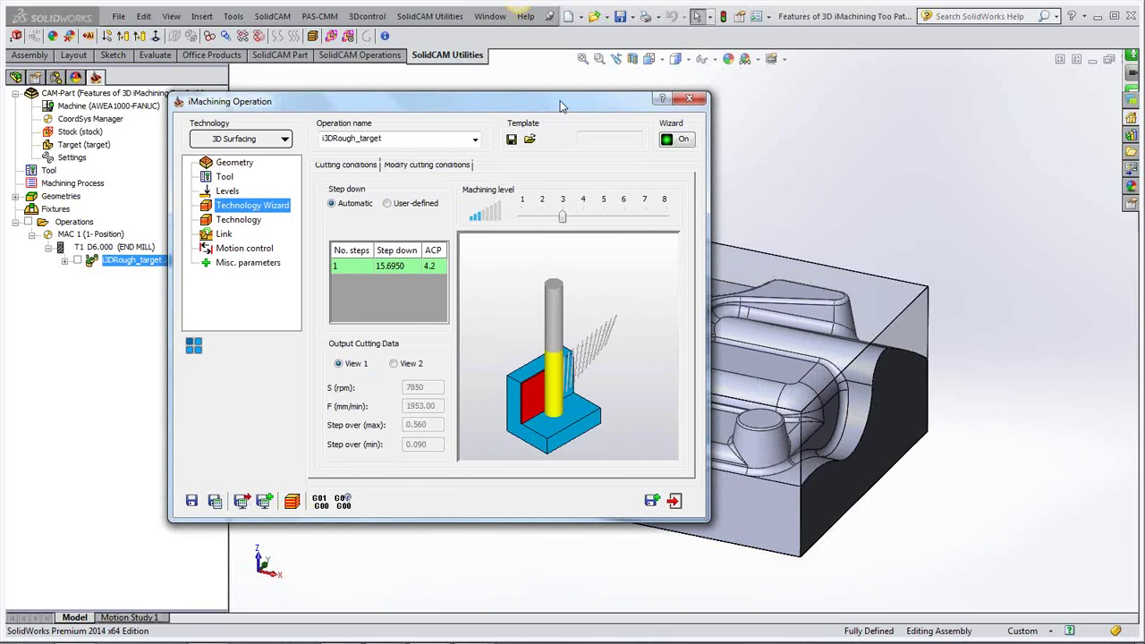
pyautogui.moveTo(567, 105); pyautogui.dragTo(542, 102)
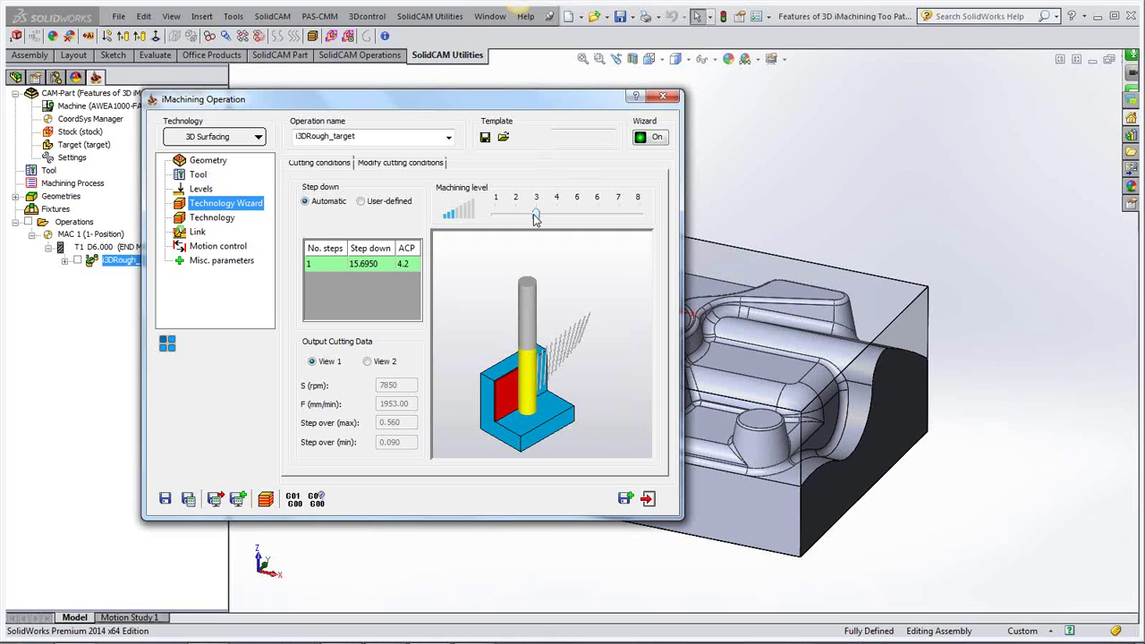
pyautogui.moveTo(536, 219); pyautogui.dragTo(641, 218)
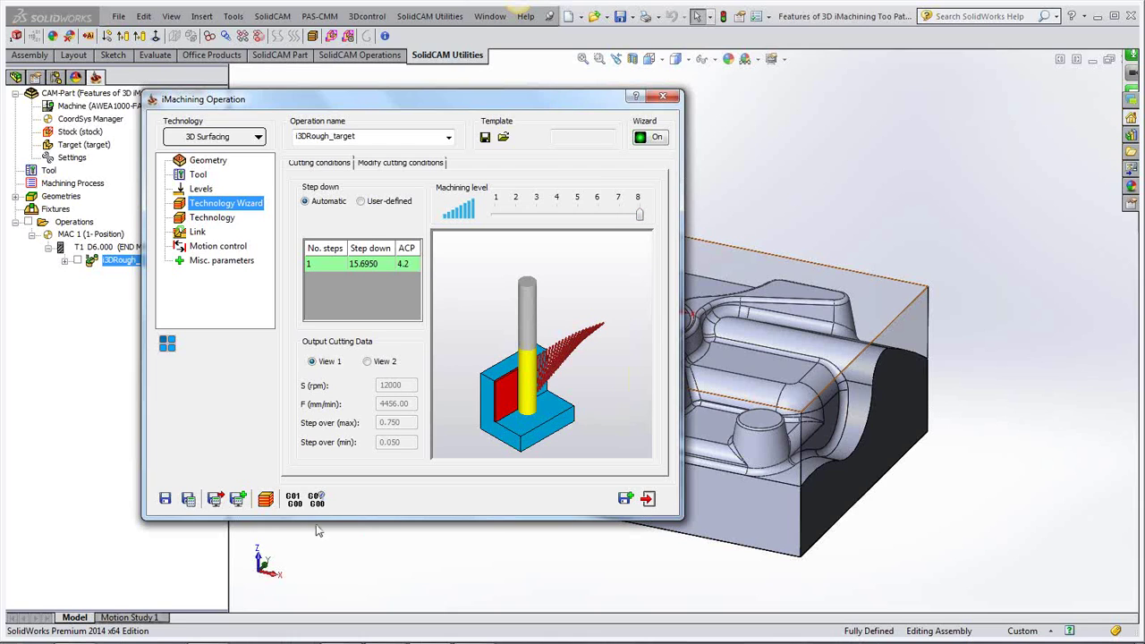
pyautogui.click(187, 500)
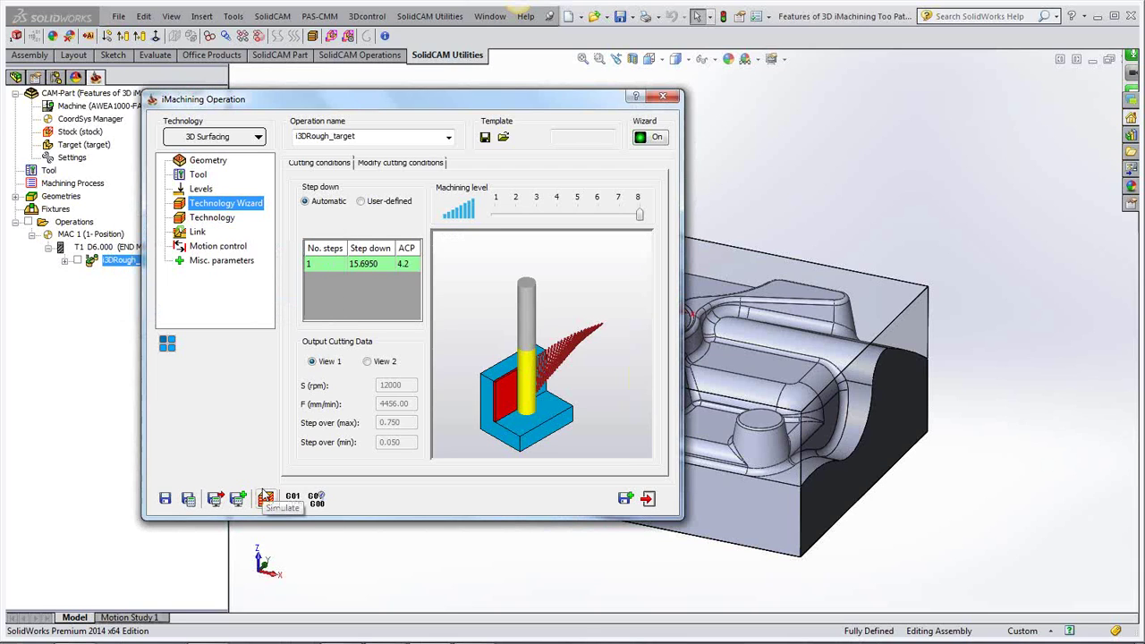
# Simulate the recalculated operation with solid verification through to the end and close the simulation
pyautogui.click(265, 499)
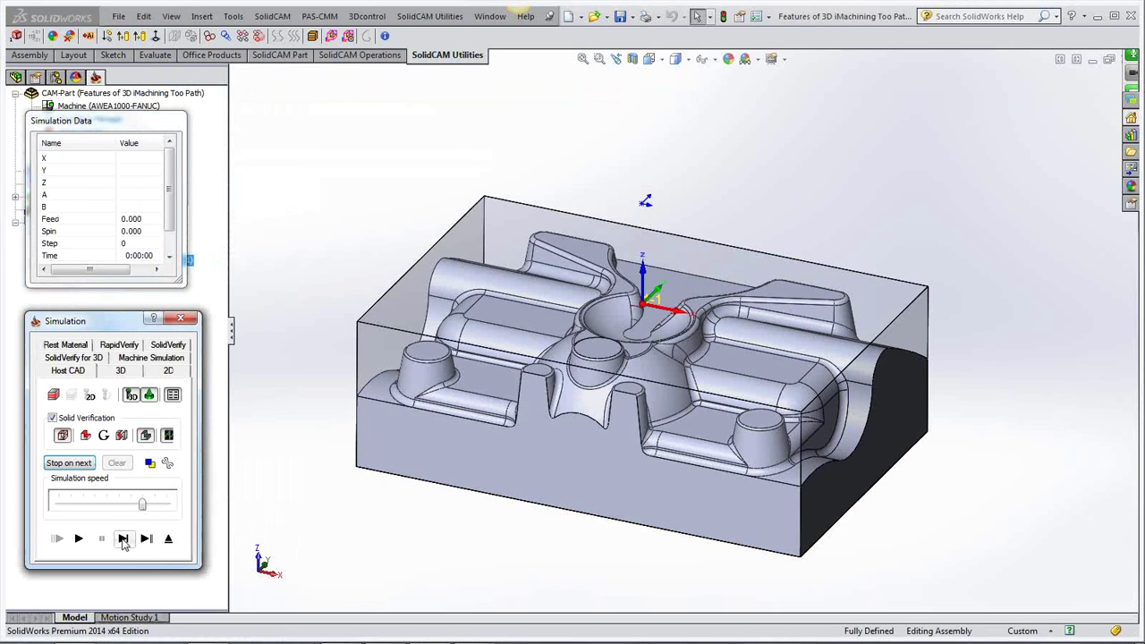
pyautogui.click(79, 539)
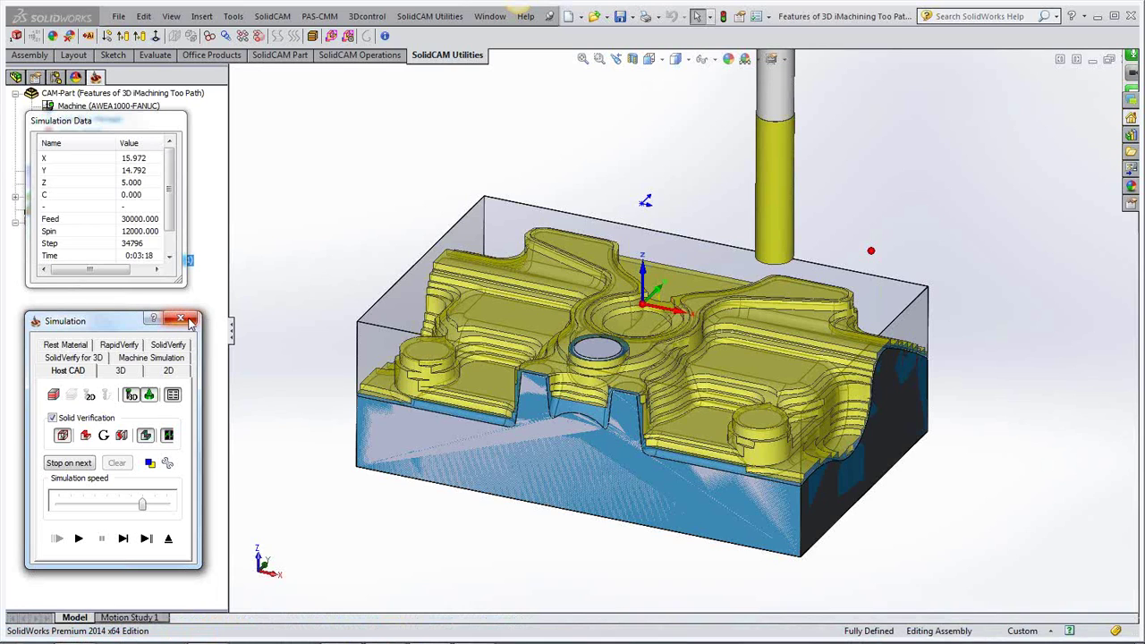
pyautogui.click(188, 322)
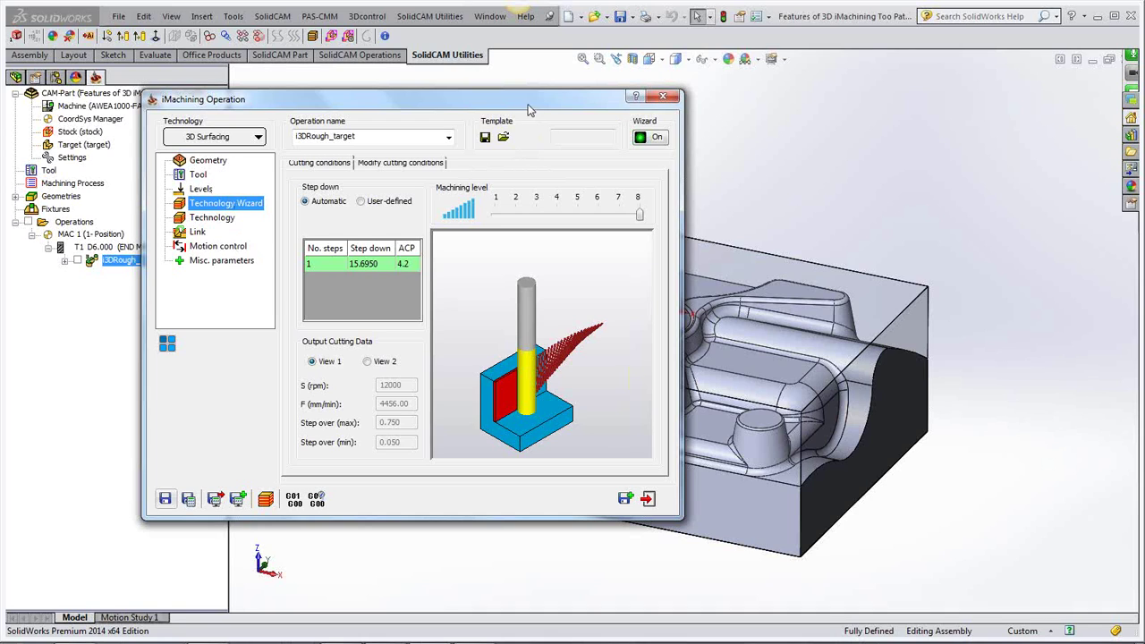
# Close the i3DRough_target operation dialog after moving it to check the cutting conditions beside the model
pyautogui.moveTo(519, 100); pyautogui.dragTo(723, 105)
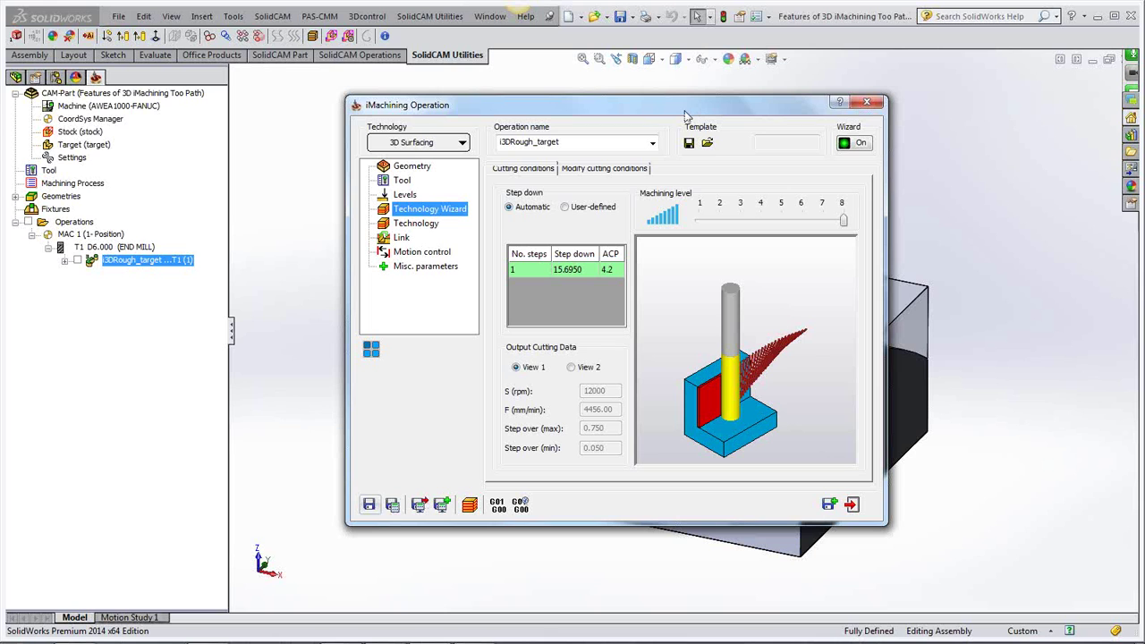
pyautogui.moveTo(689, 112); pyautogui.dragTo(488, 118)
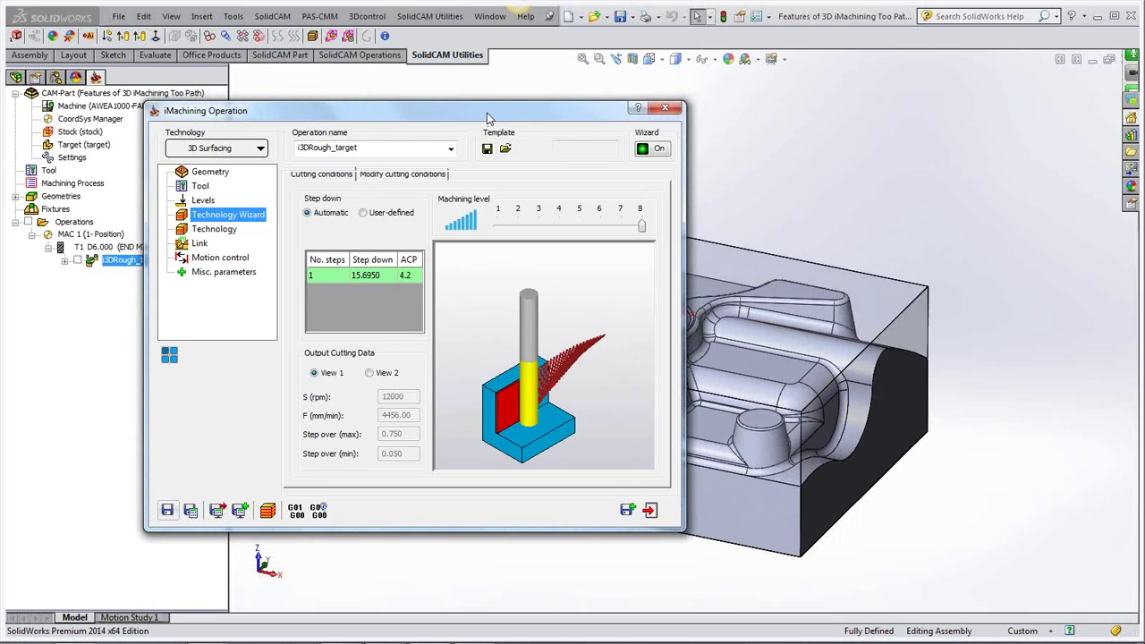
pyautogui.click(665, 108)
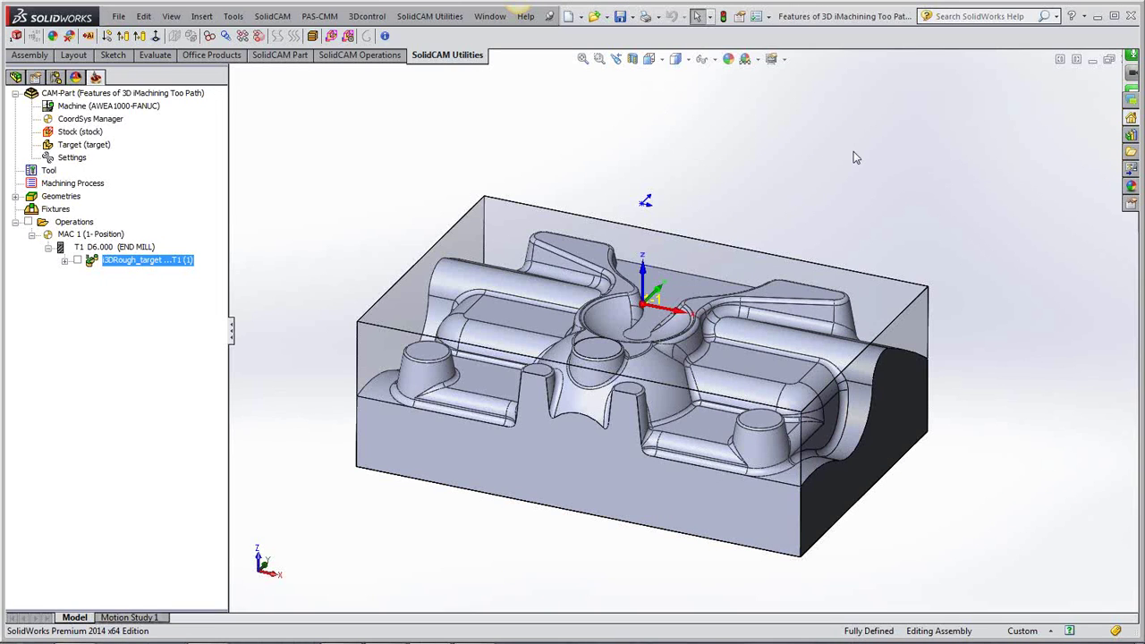